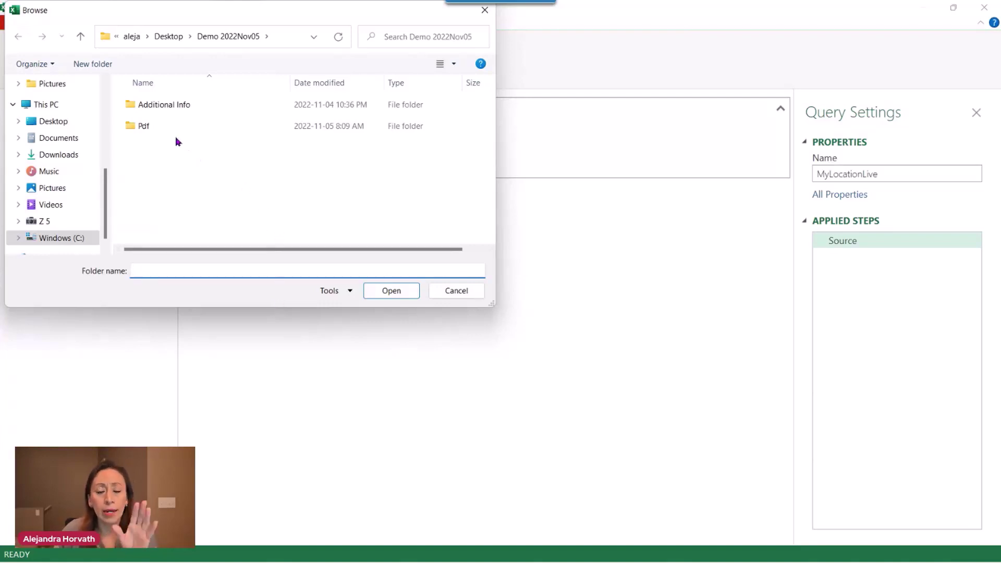
# - Connect to the Desktop\Demo 2022Nov05\Pdf folder and send its four PDF files to Transform Data
pyautogui.click(74, 123)
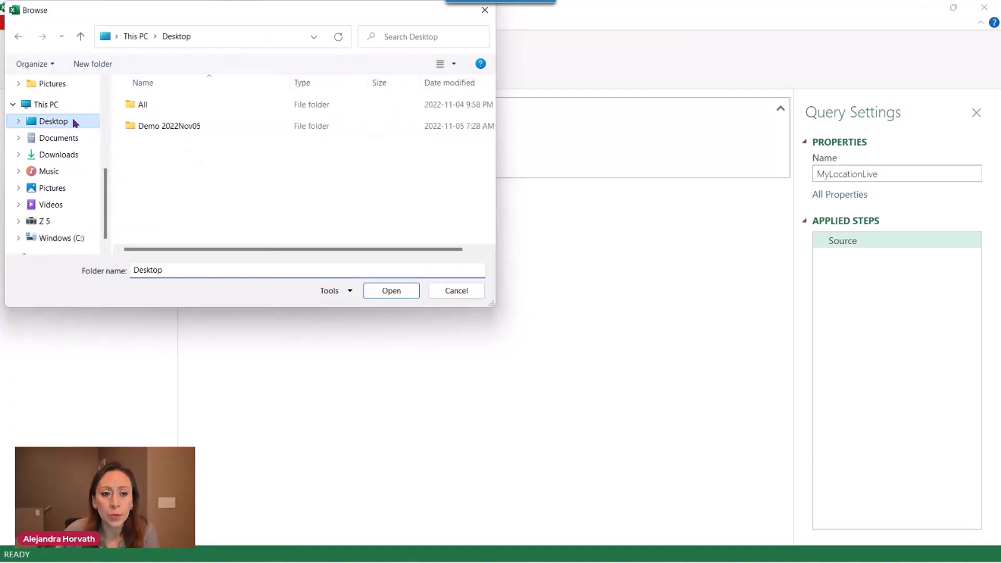
pyautogui.doubleClick(151, 126)
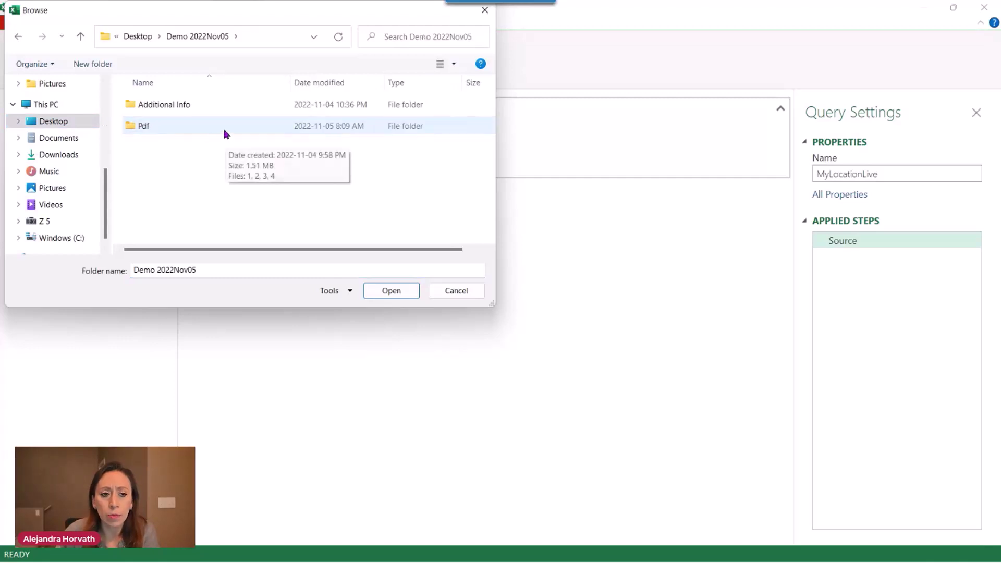
pyautogui.click(141, 129)
pyautogui.doubleClick(174, 129)
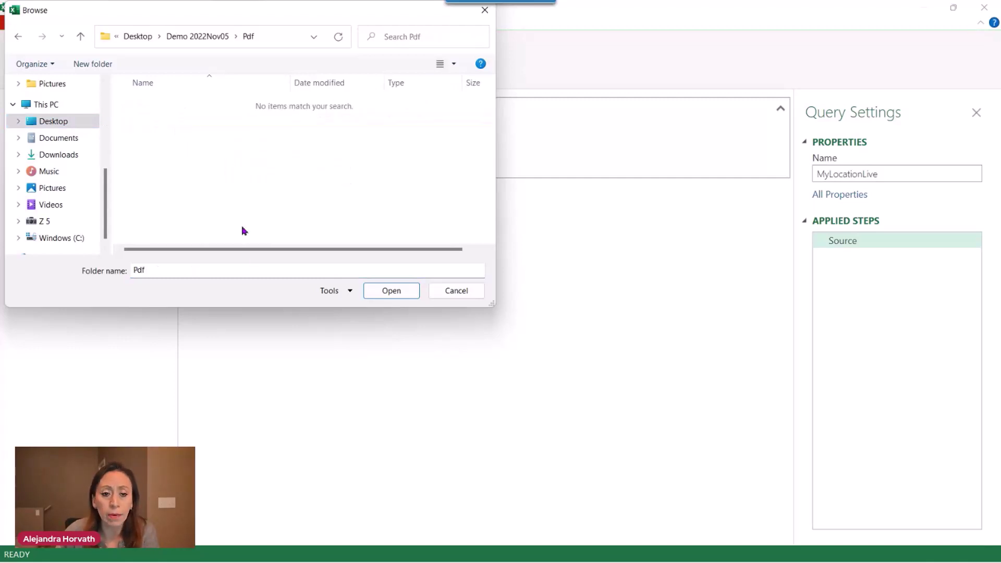
pyautogui.click(391, 290)
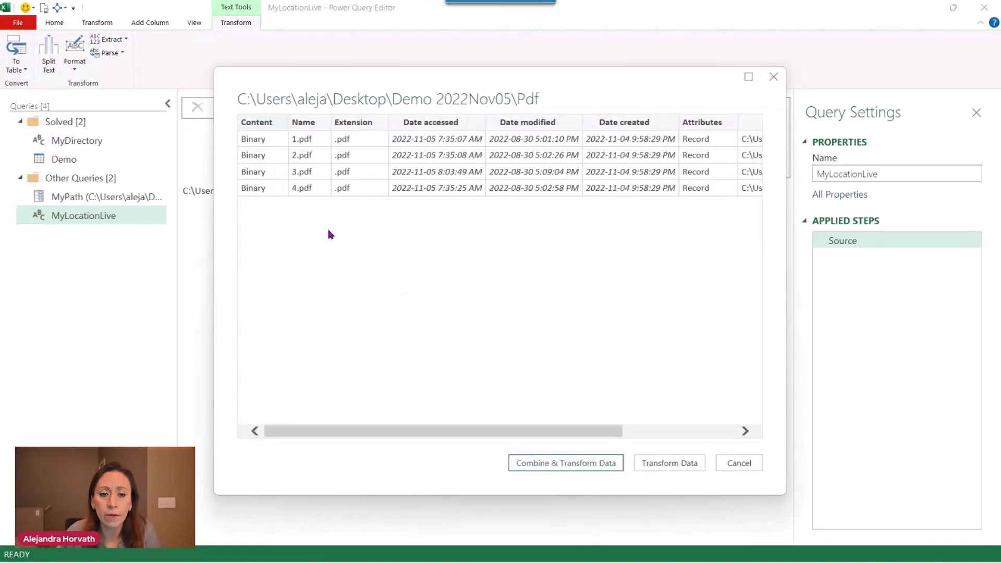
pyautogui.click(700, 465)
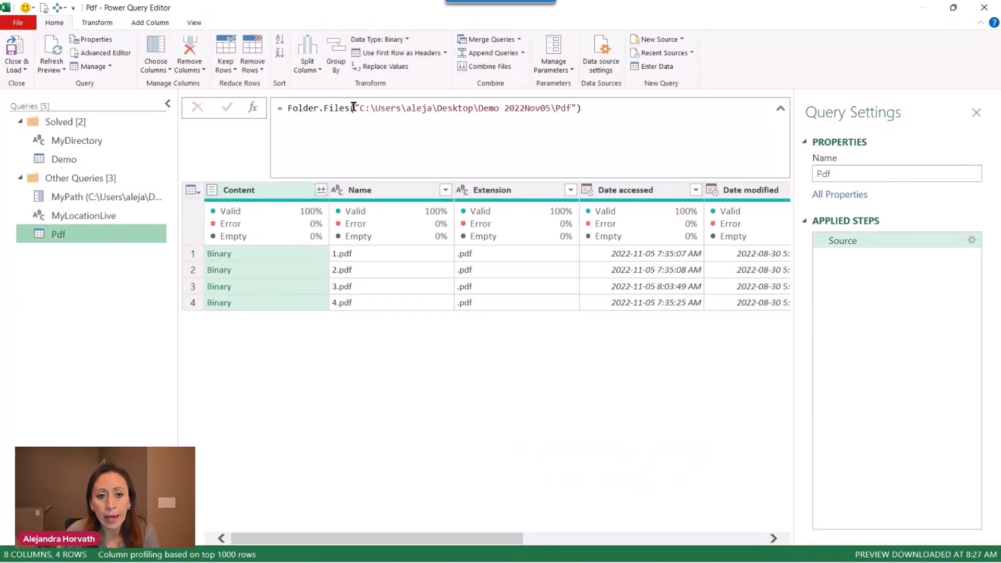
# - Replace the hard-coded path in the Source formula with Folder.Files(MyLocationLive)
pyautogui.moveTo(354, 108); pyautogui.dragTo(571, 108)
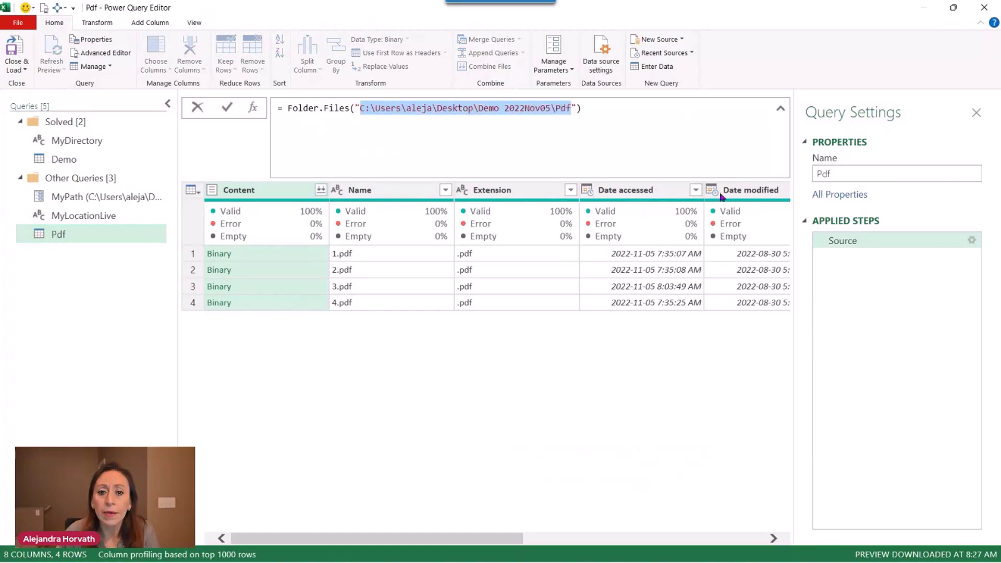
pyautogui.press('BackSpace')
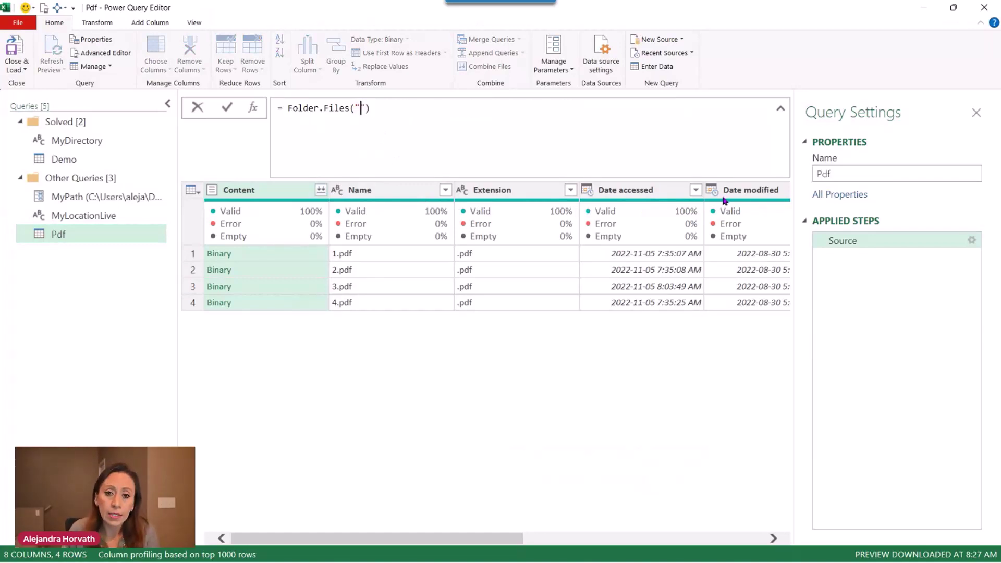
pyautogui.press('Delete')
pyautogui.press('BackSpace')
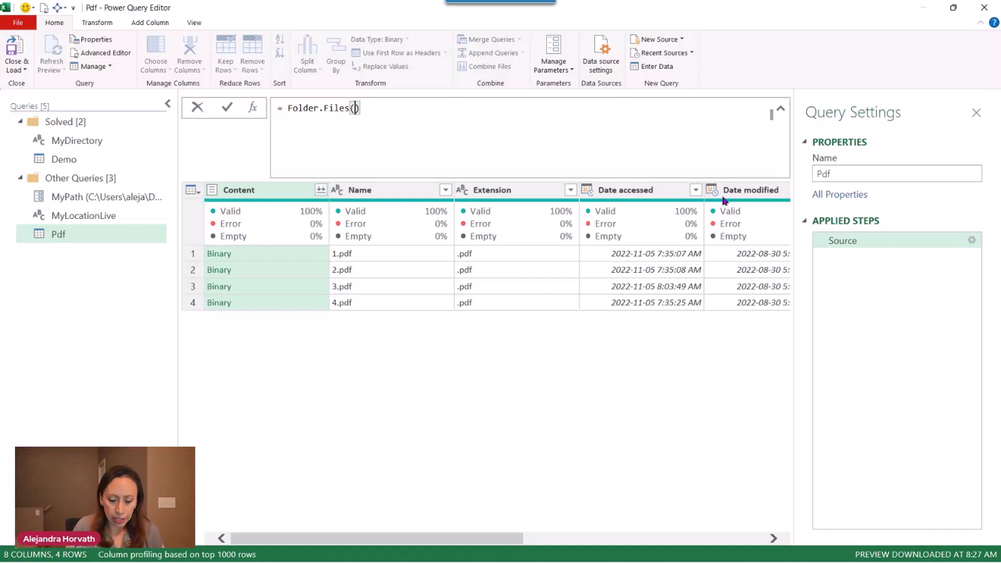
pyautogui.write('M')
pyautogui.press('BackSpace')
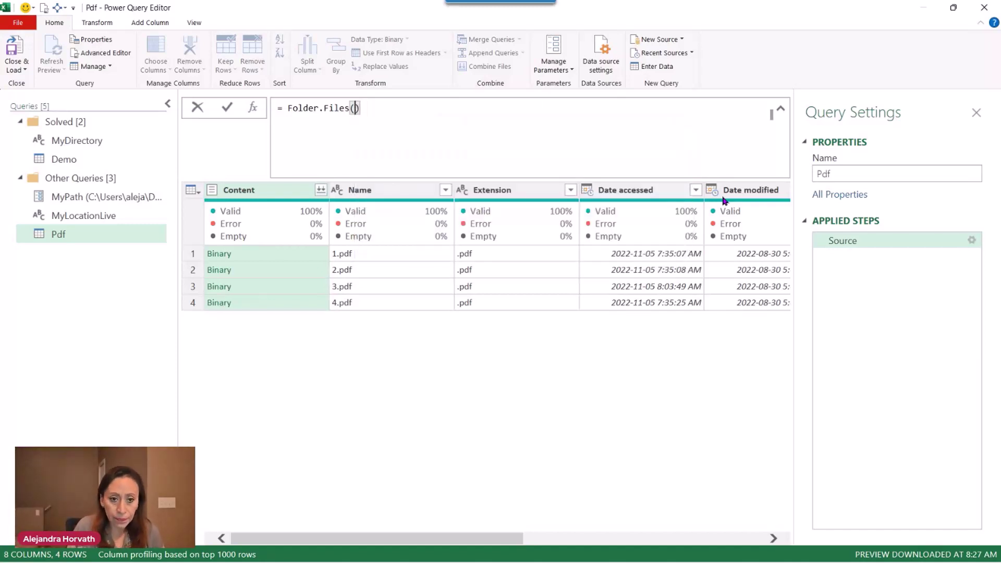
pyautogui.write('My')
pyautogui.press('Down')
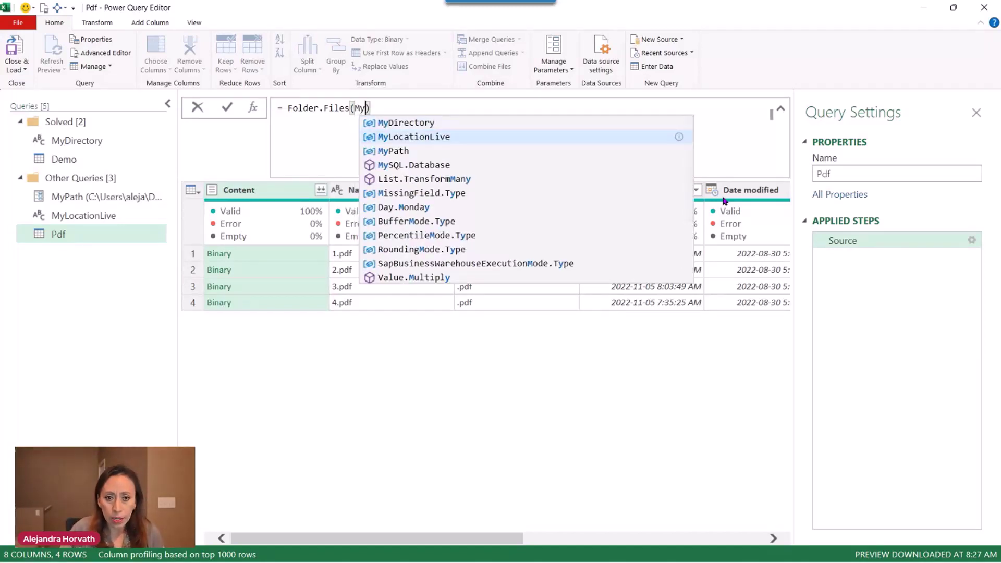
pyautogui.press('Tab')
pyautogui.press('Return')
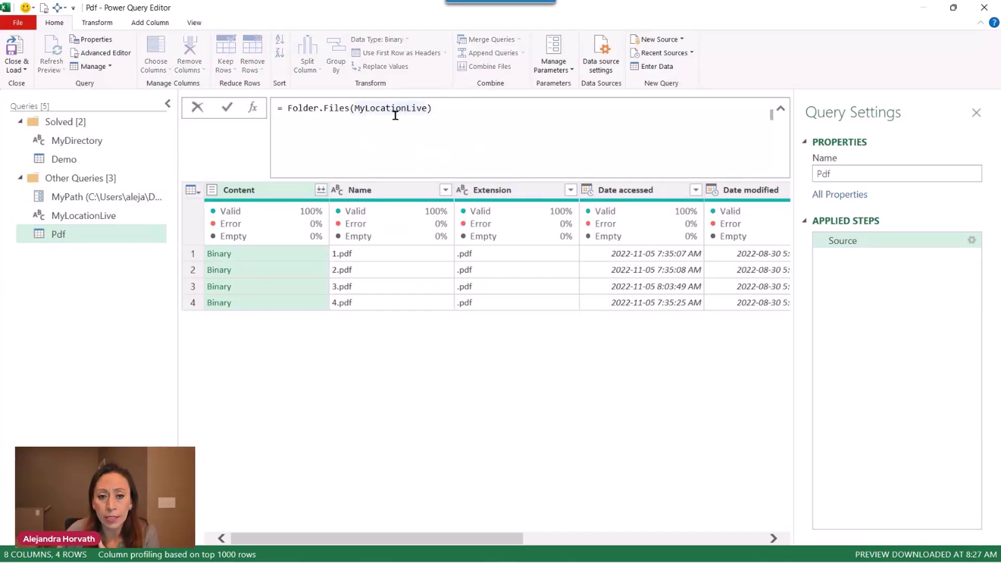
# - Check the MyLocationLive query and the MyPath folder path, then return to the Pdf query
pyautogui.click(100, 216)
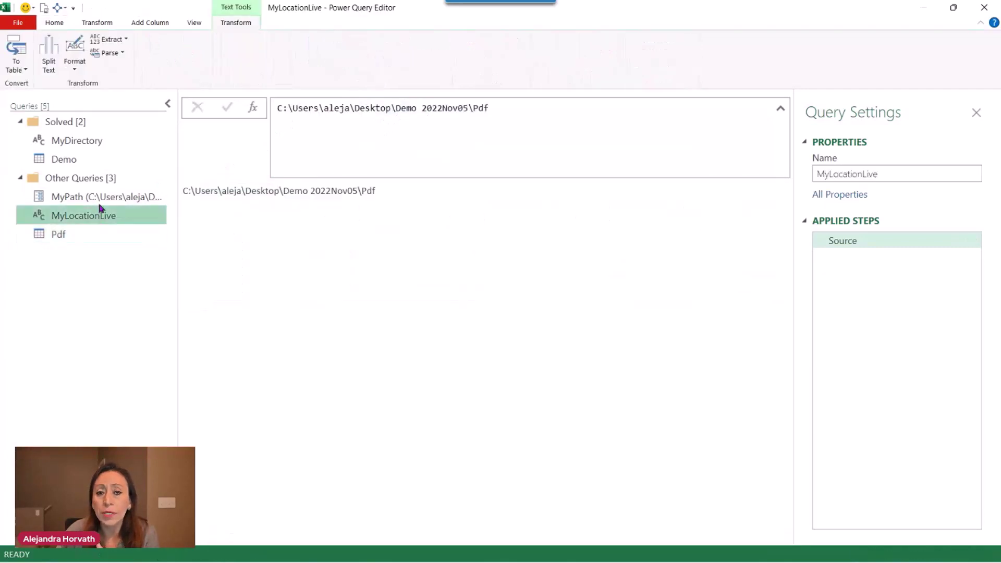
pyautogui.click(102, 196)
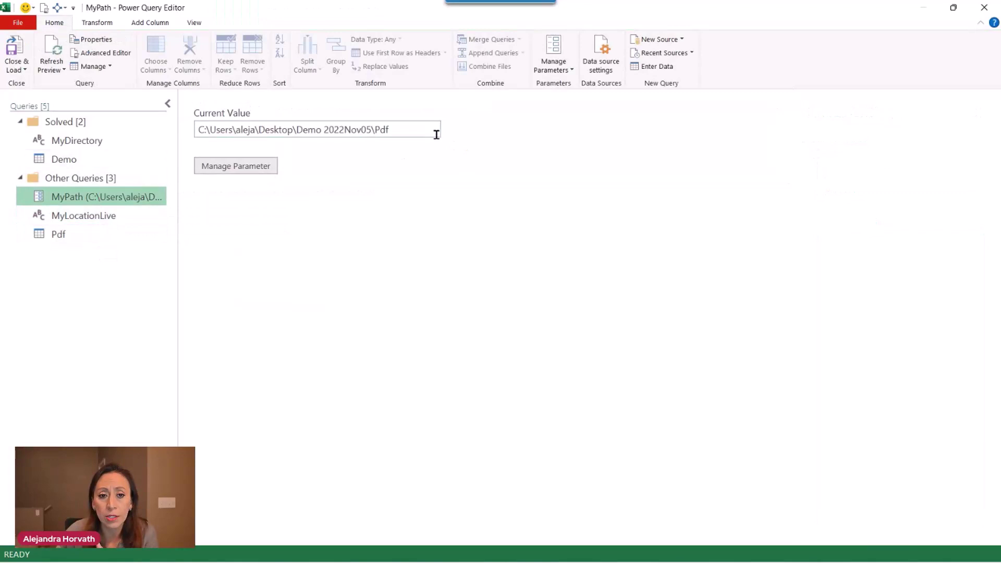
pyautogui.moveTo(436, 134); pyautogui.dragTo(210, 134)
pyautogui.click(121, 236)
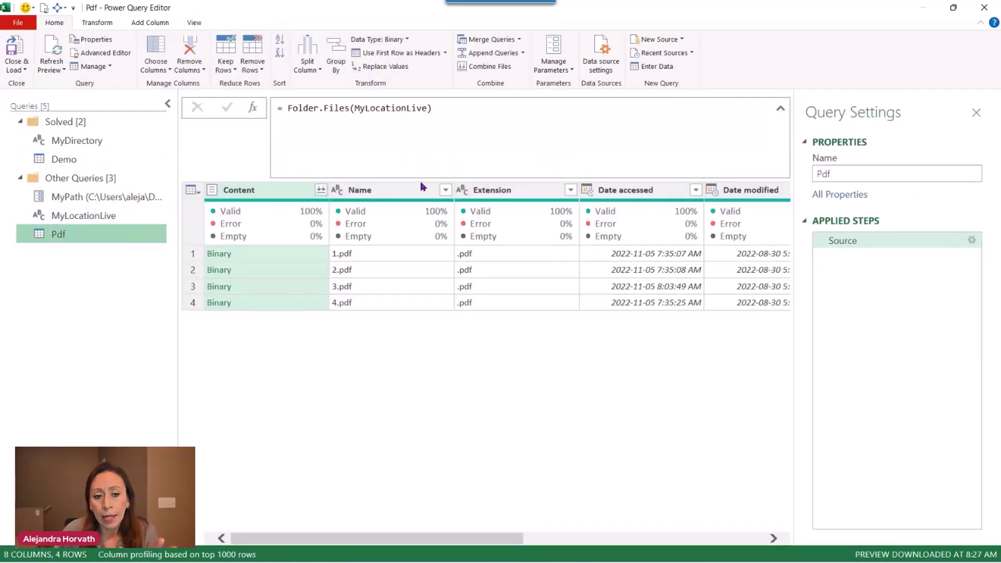
# - Preview the first file's binary content, name 1.pdf and extension .pdf, then select the Content and Name columns
pyautogui.click(301, 260)
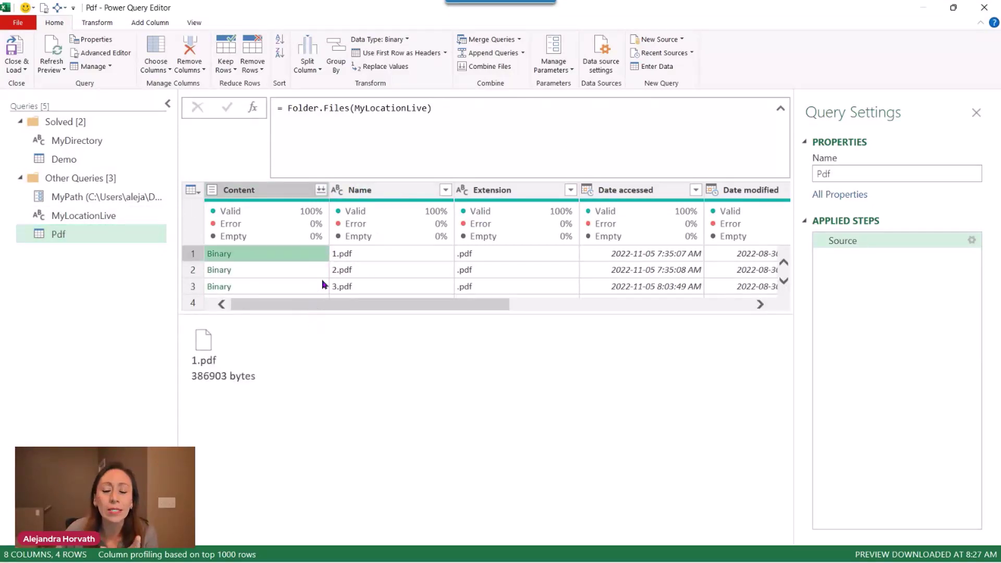
pyautogui.click(425, 257)
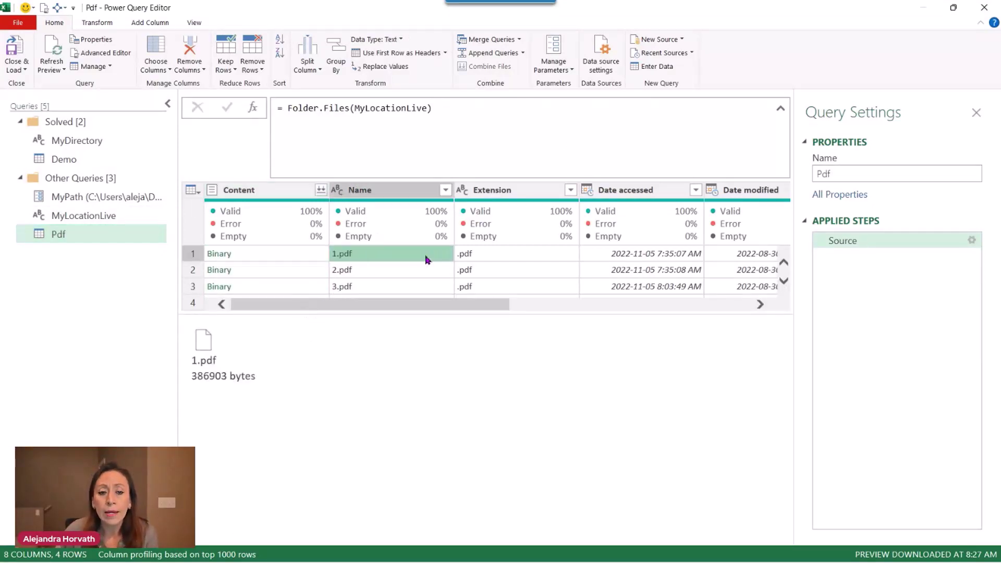
pyautogui.click(520, 255)
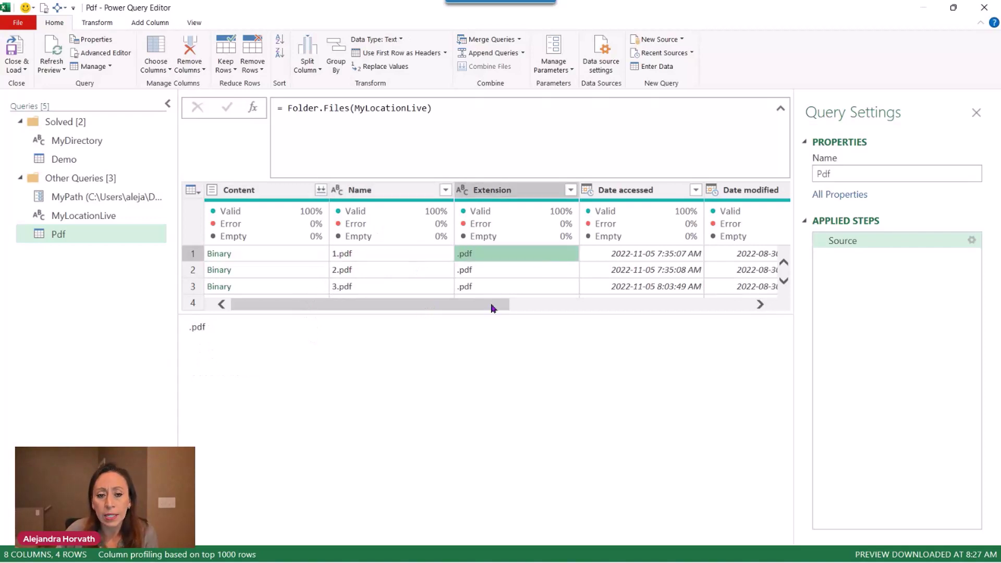
pyautogui.moveTo(489, 306); pyautogui.dragTo(424, 312)
pyautogui.click(286, 194)
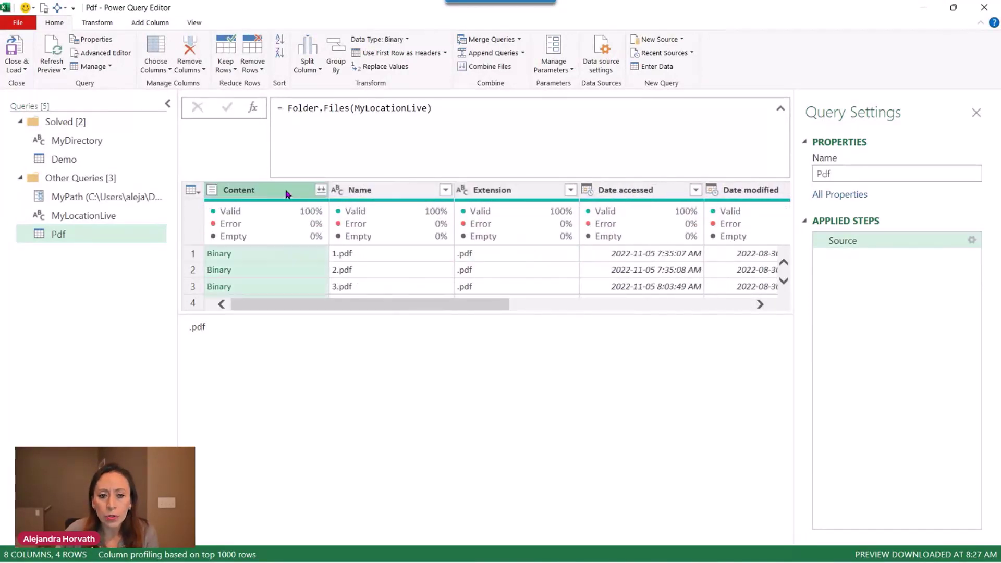
pyautogui.click(373, 190)
# - Start the Custom1 formula with Table.TransformColumns( for the Content column
pyautogui.click(286, 192)
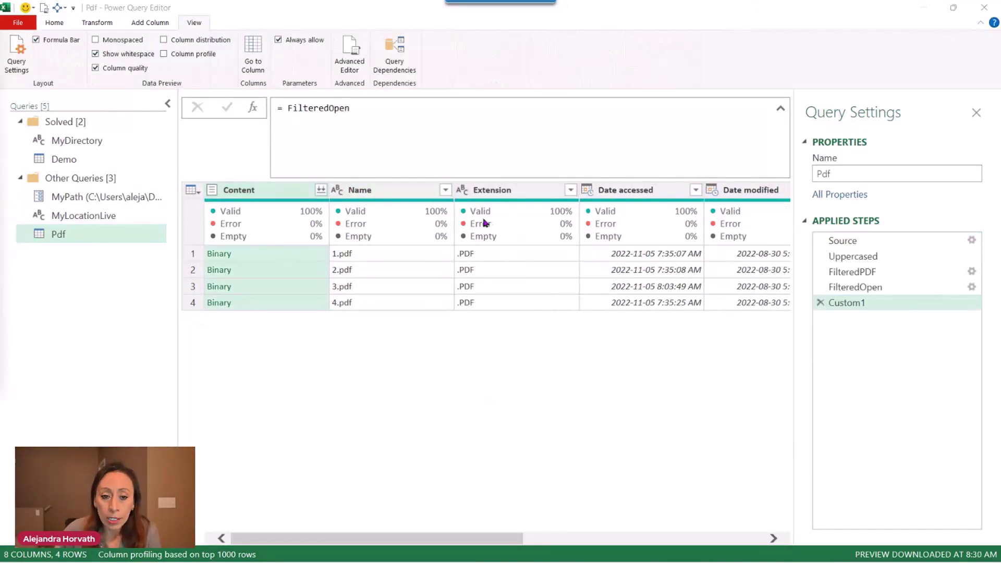
pyautogui.click(282, 105)
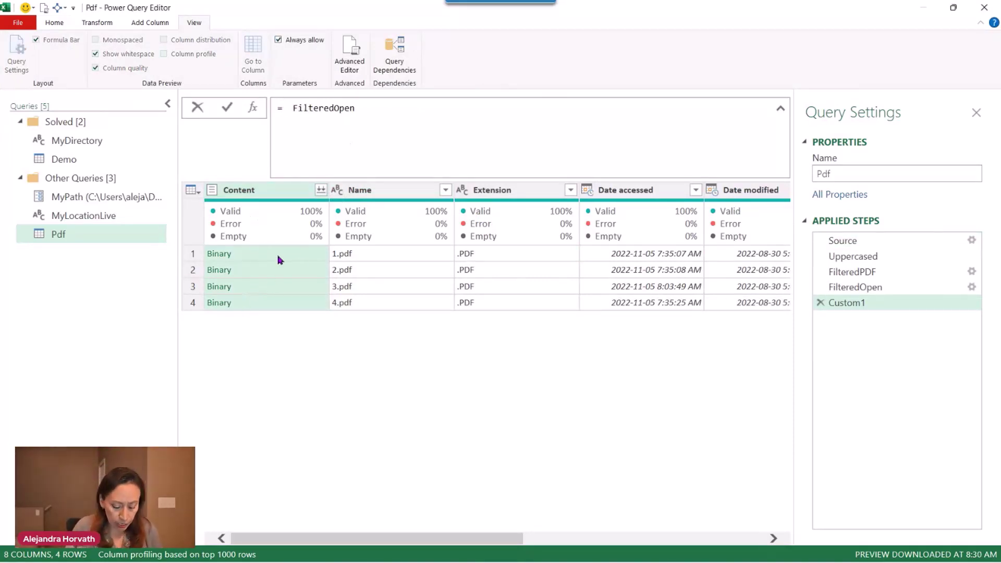
pyautogui.write('tabtrc')
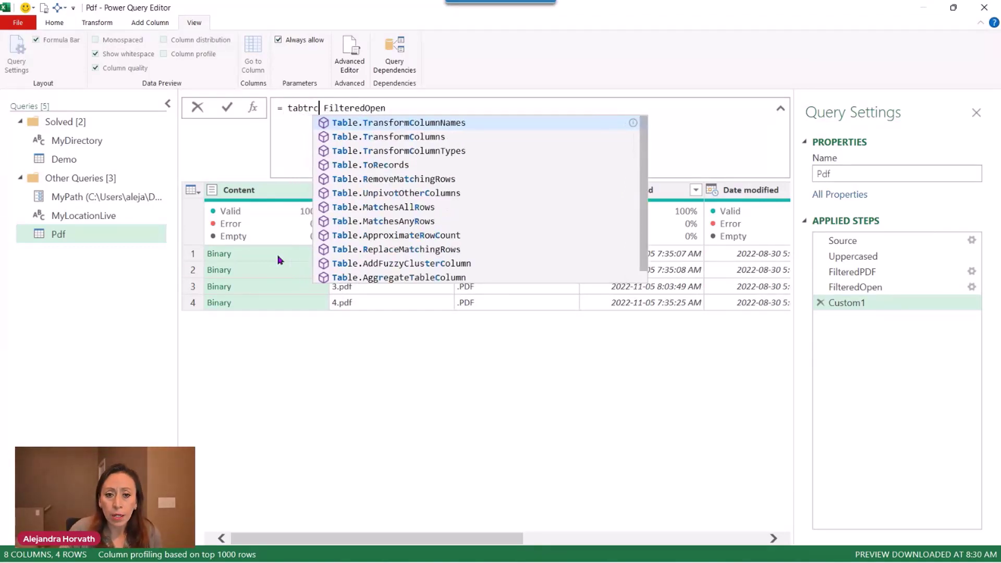
pyautogui.press('Down')
pyautogui.press('Tab')
pyautogui.write('(')
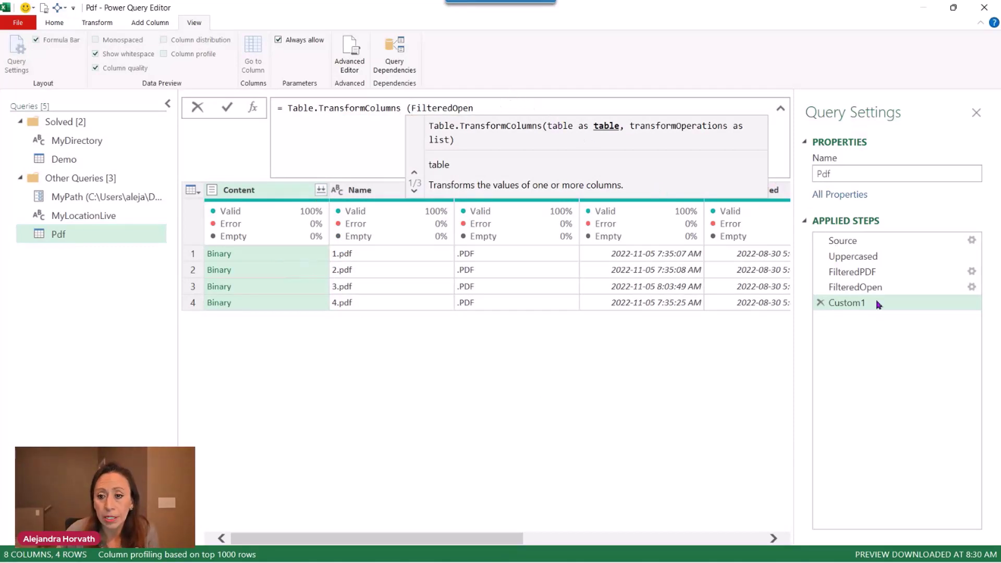
# - Complete it as Table.TransformColumns(FilteredOpen, {"Content", each Pdf.Tables(_)}) and apply it
pyautogui.click(557, 107)
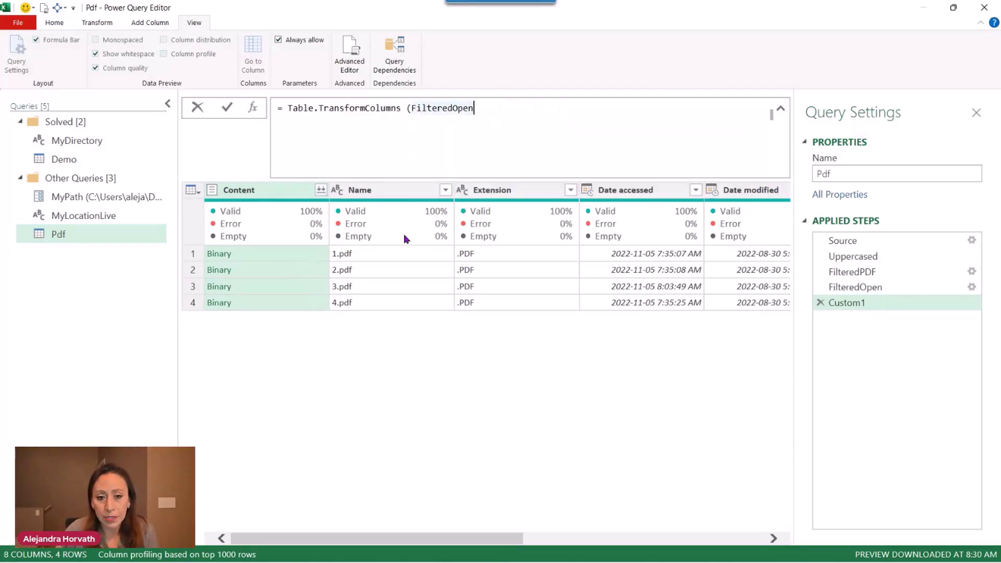
pyautogui.write(',')
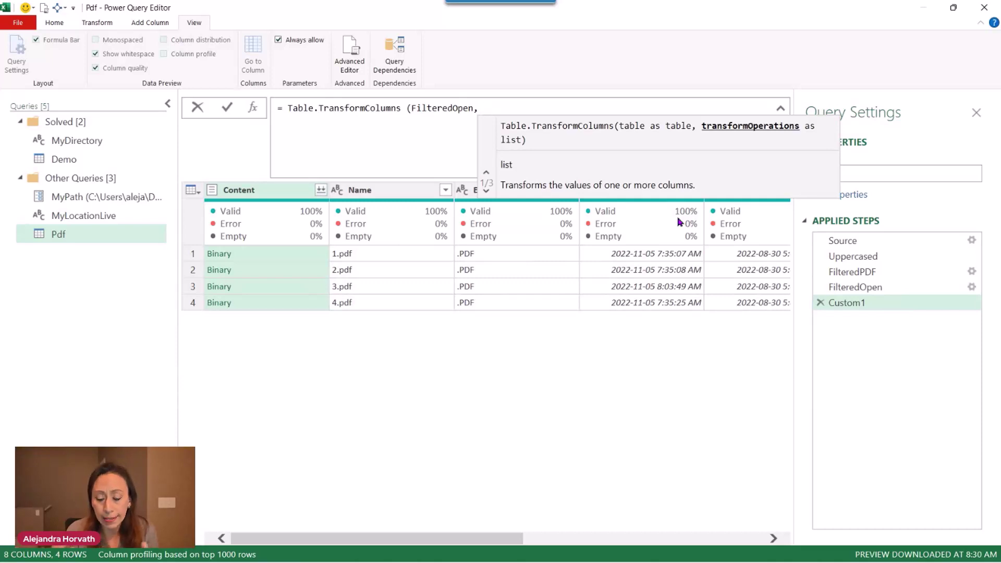
pyautogui.write('{')
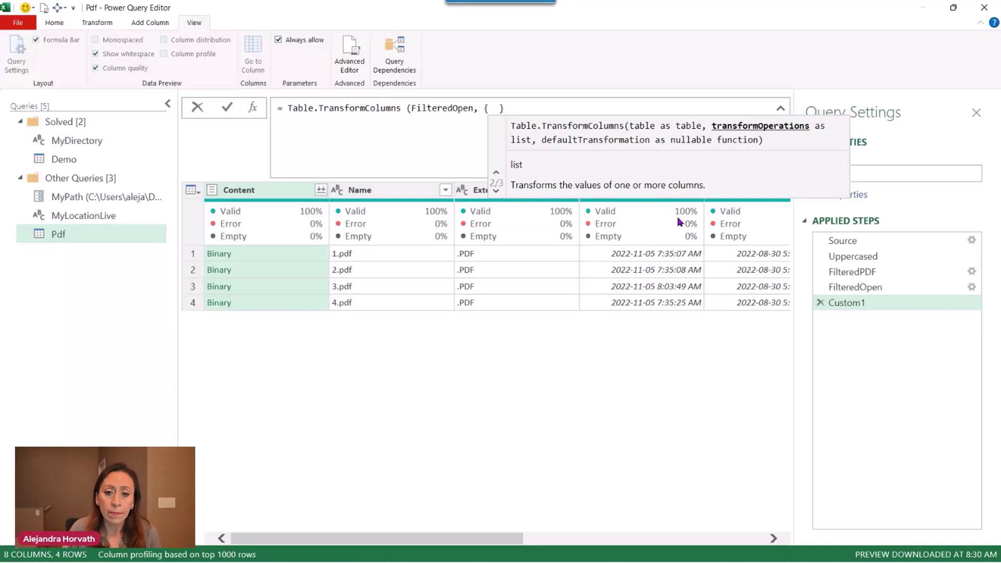
pyautogui.write('  "')
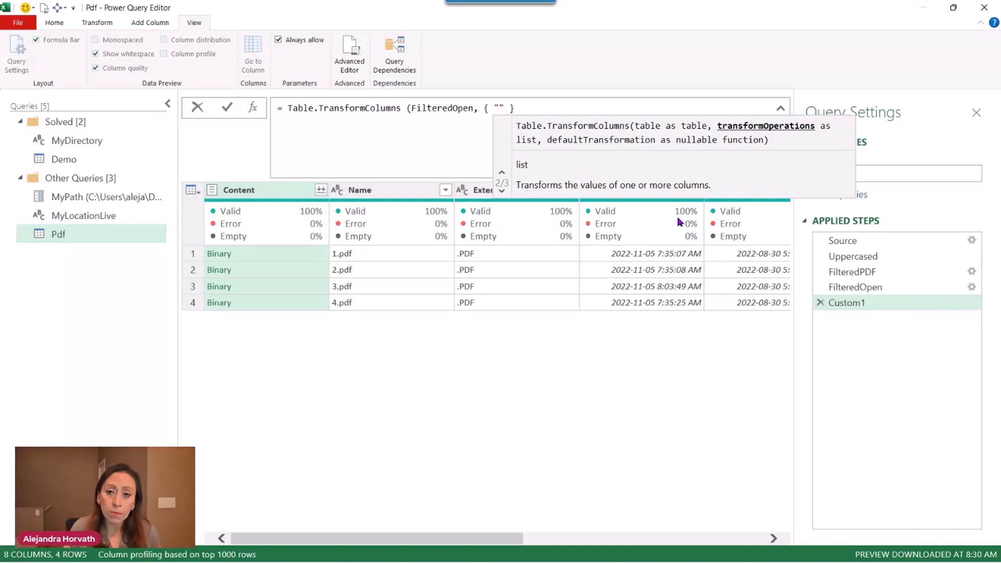
pyautogui.write('Conten')
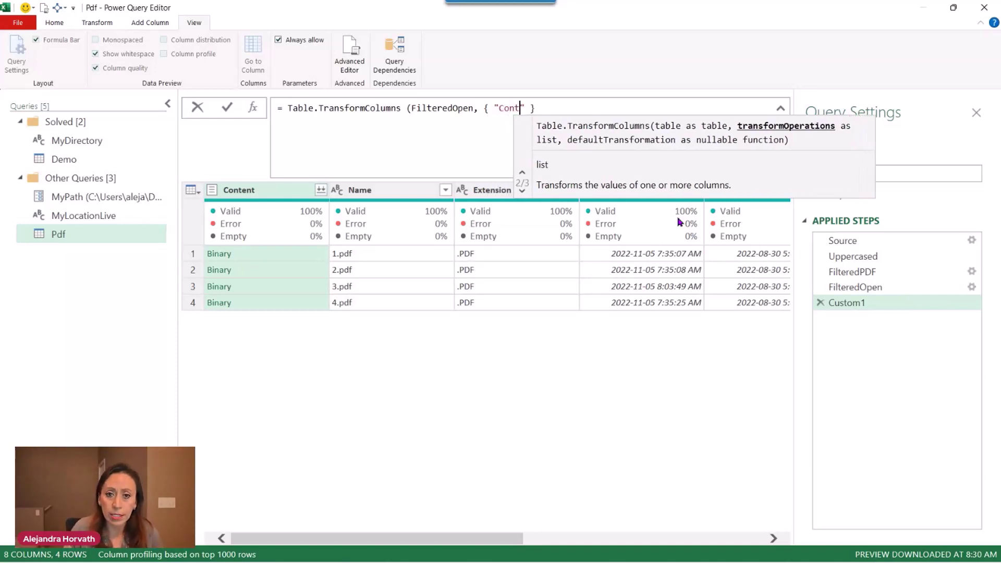
pyautogui.write('t",')
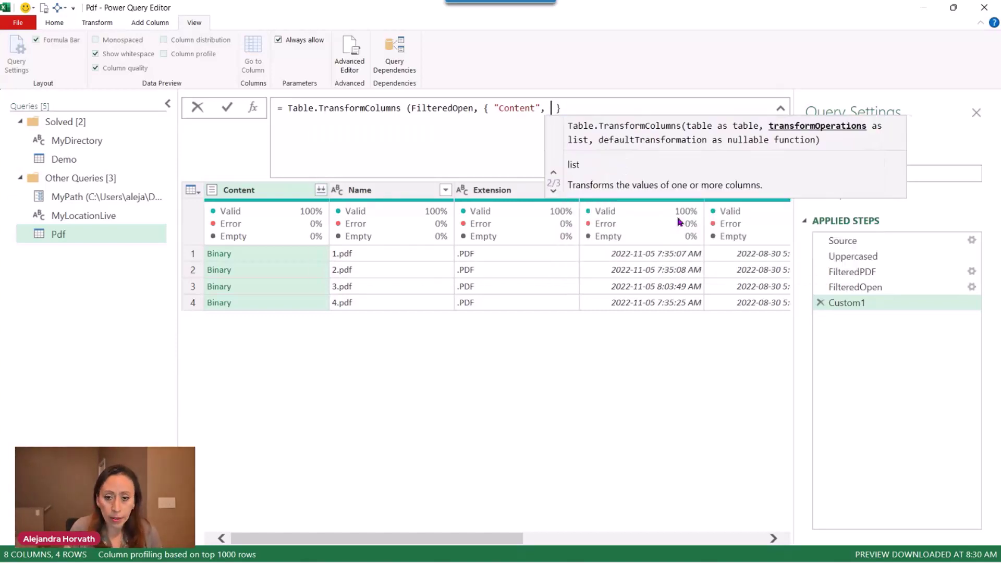
pyautogui.write(' each')
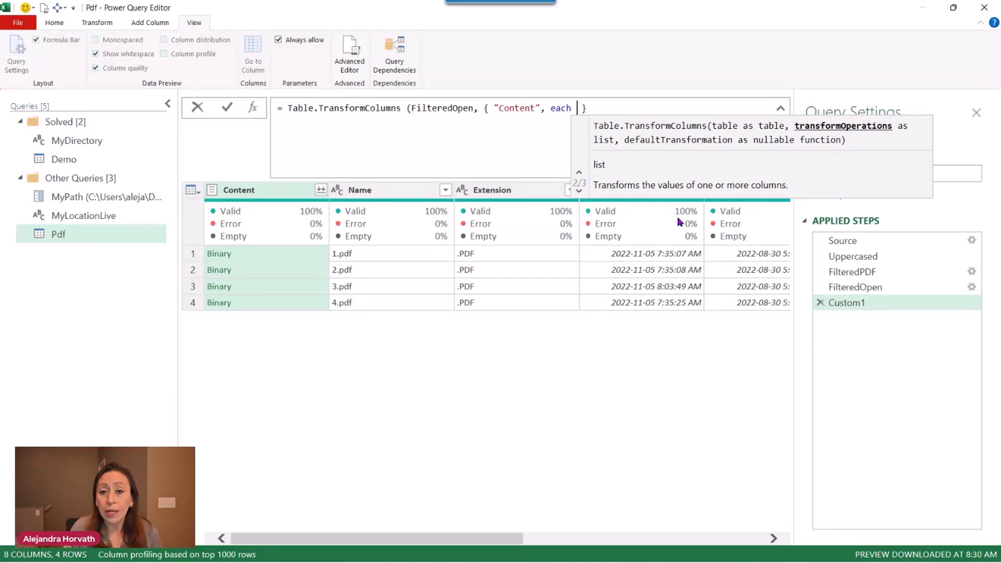
pyautogui.write('pdf')
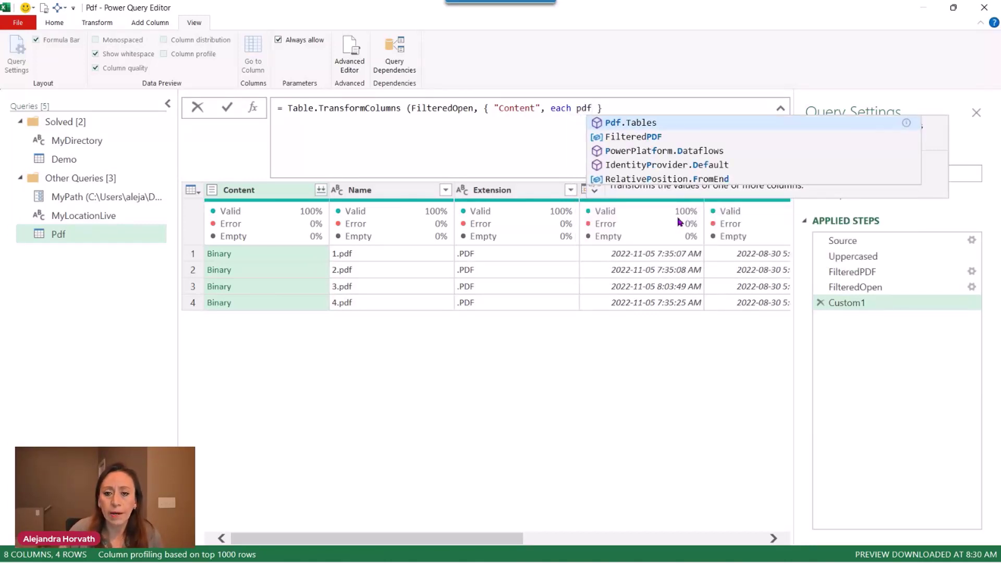
pyautogui.click(651, 127)
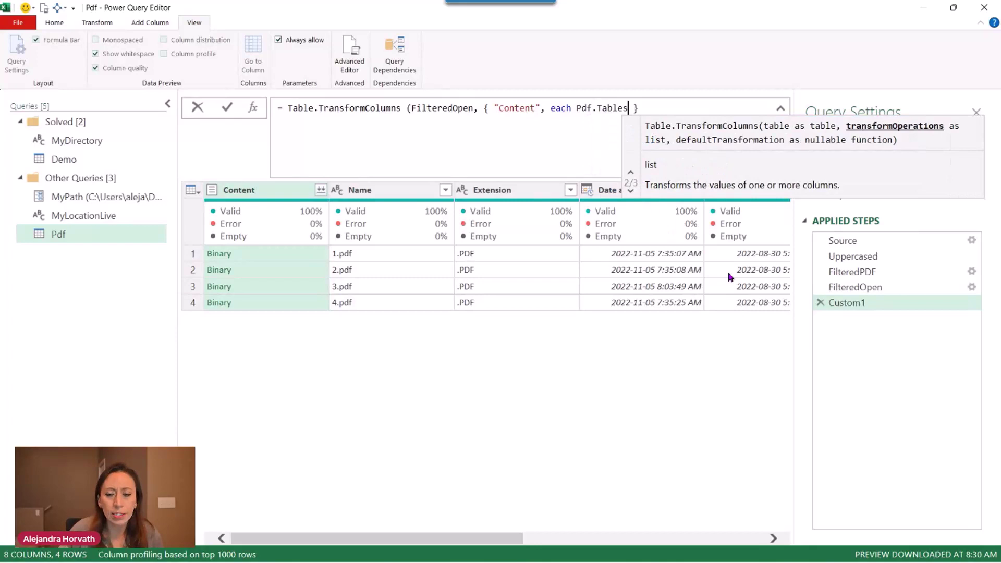
pyautogui.write('(_')
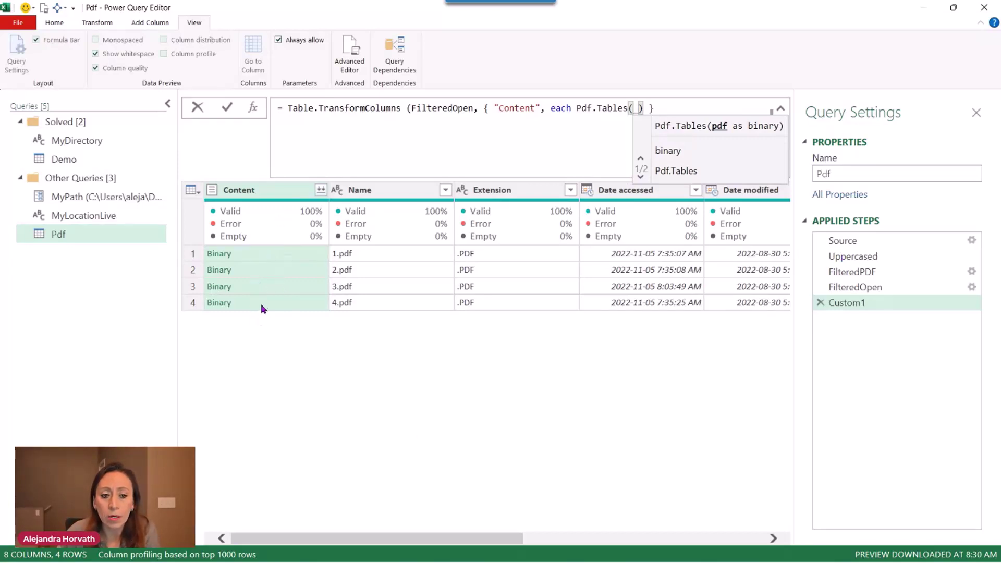
pyautogui.press('End')
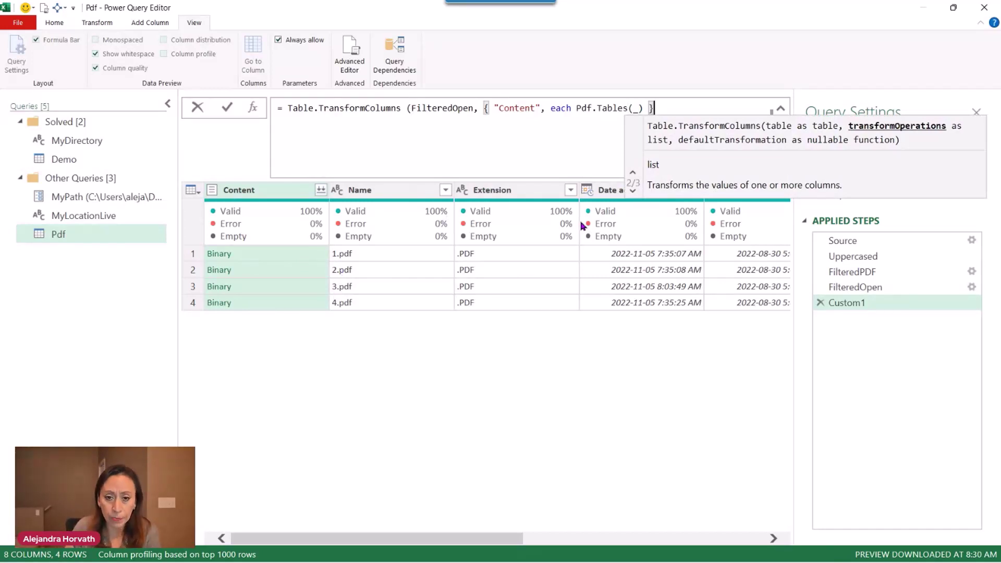
pyautogui.write(')')
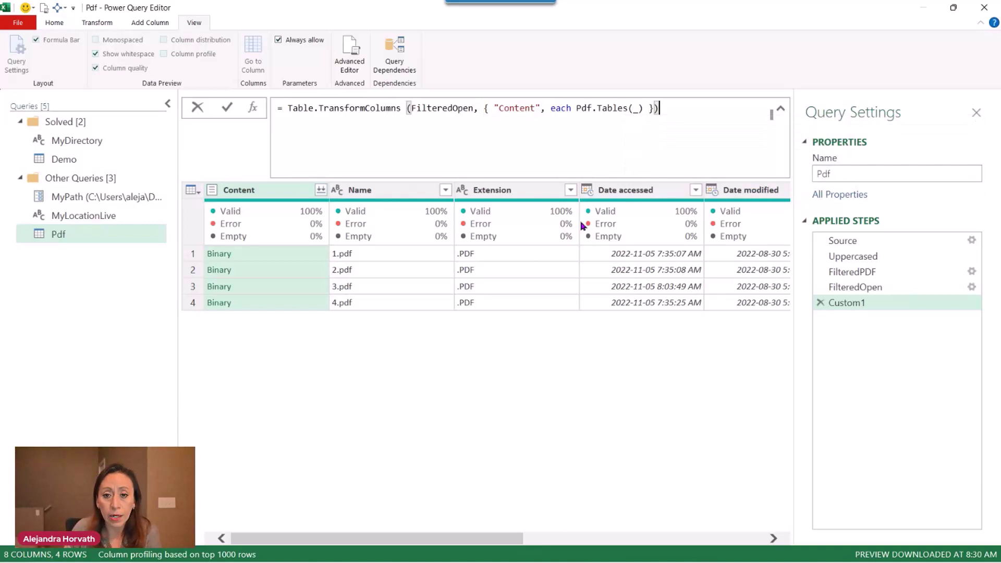
pyautogui.press('Return')
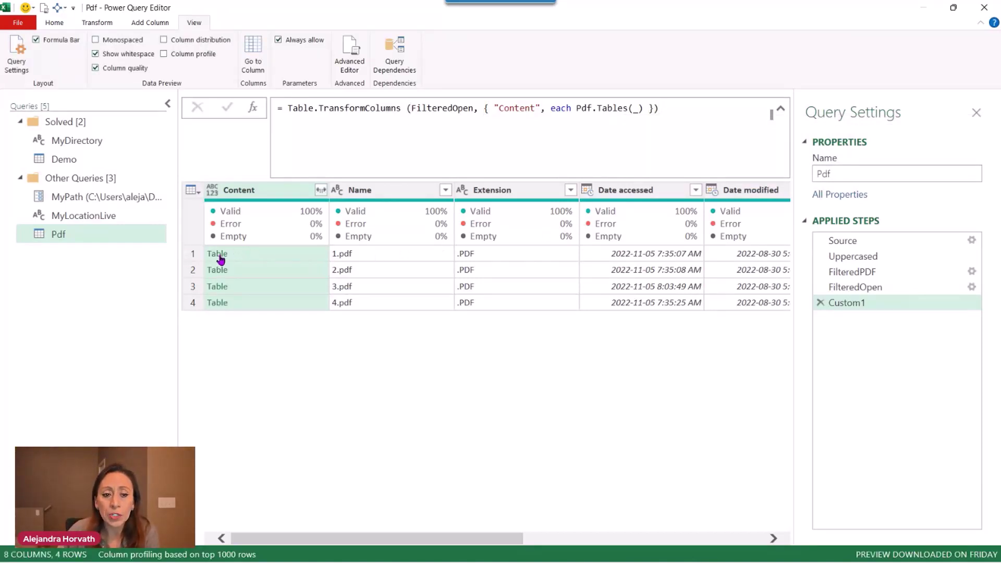
# - Preview the nested tables of 1.pdf and 2.pdf, showing Page001, Page002, Table001 and Table002 rows
pyautogui.click(280, 255)
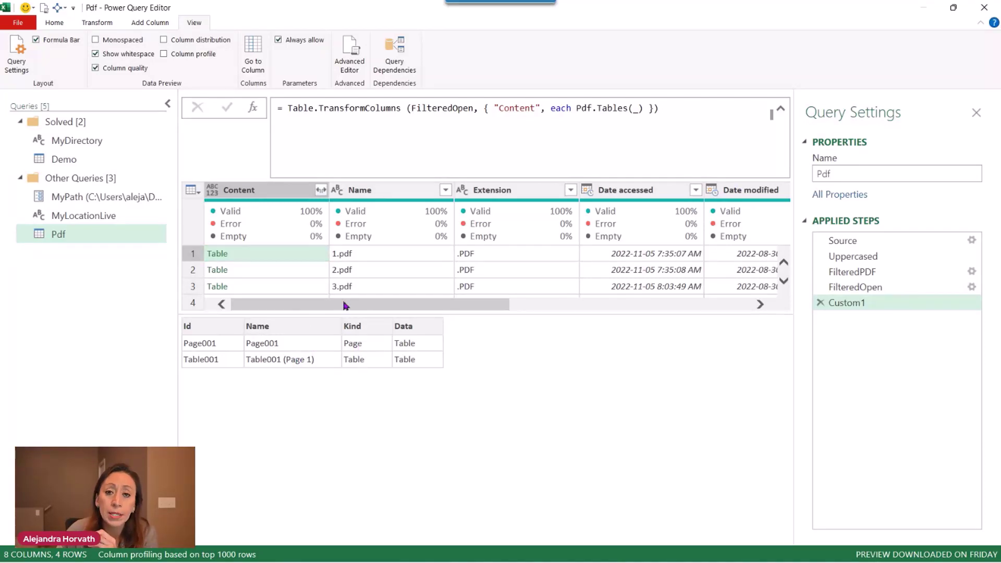
pyautogui.click(323, 277)
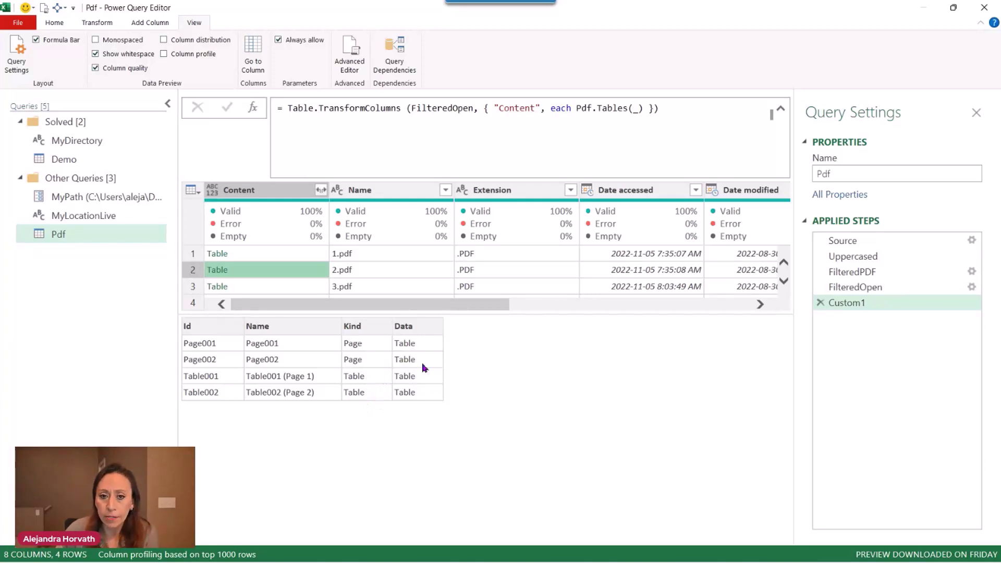
pyautogui.click(459, 107)
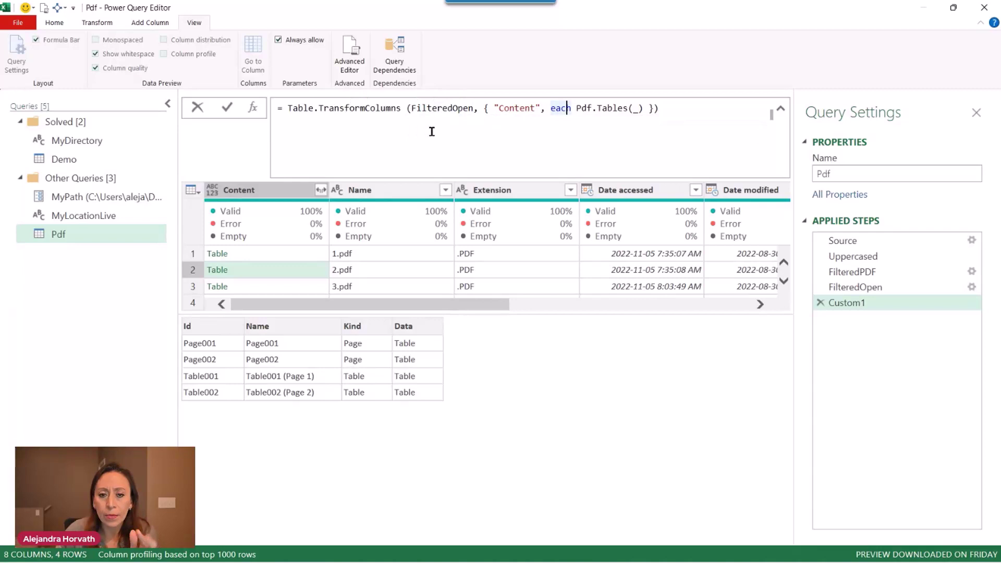
# - Move Pdf.Tables onto an indented new line and insert Table.SelectRows( before it
pyautogui.click(577, 109)
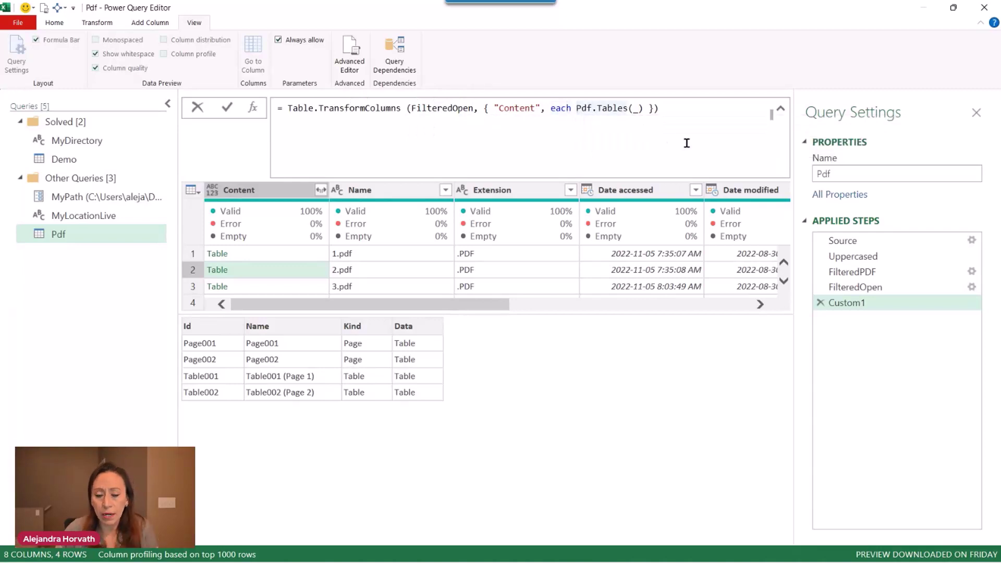
pyautogui.press('Left')
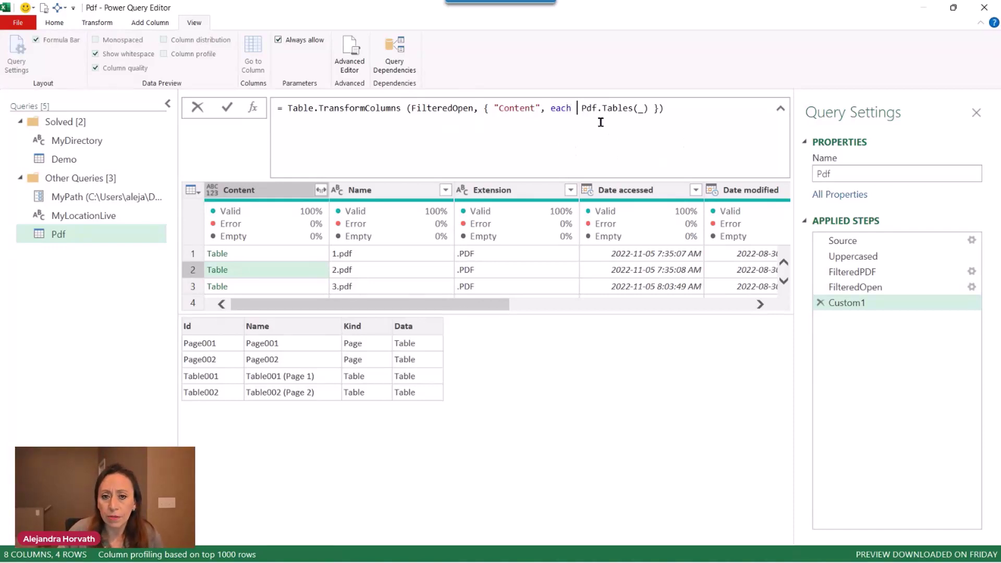
pyautogui.hotkey('shift', 'Return')
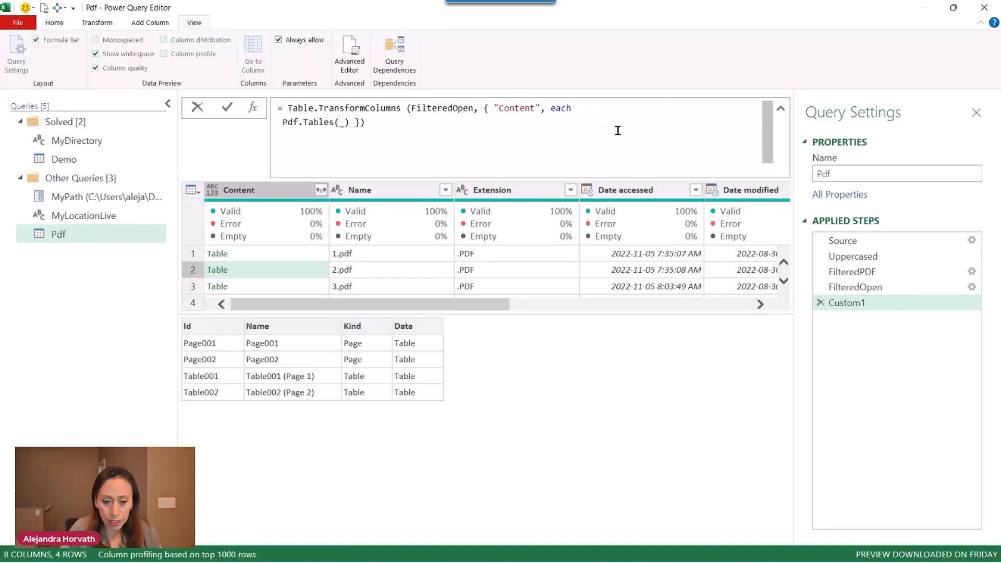
pyautogui.press('Tab')
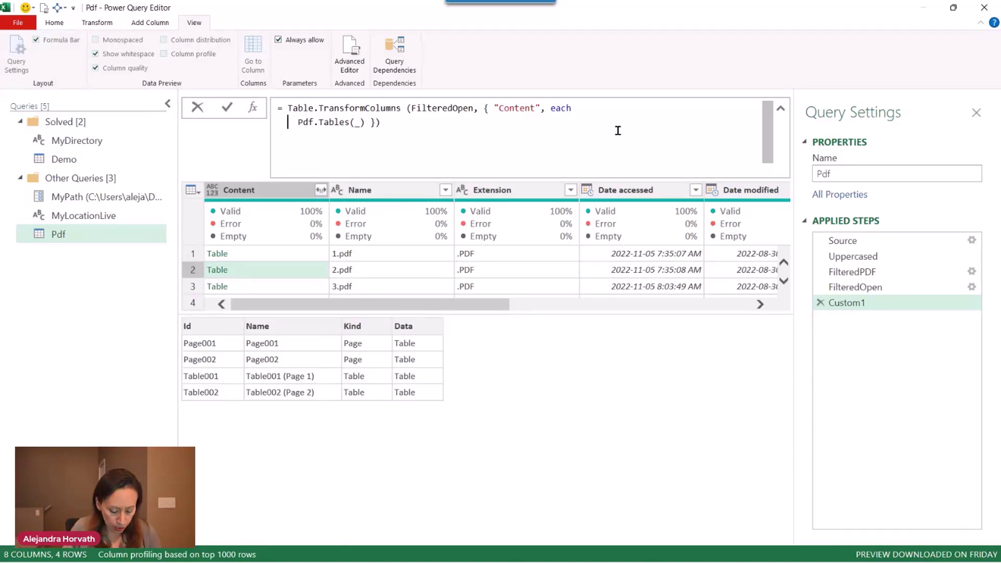
pyautogui.write('Tabl')
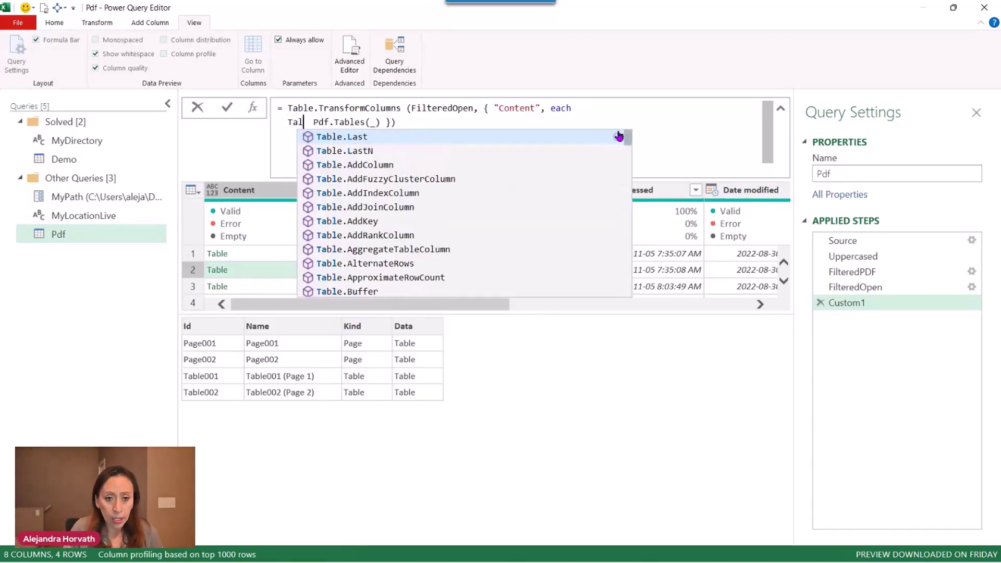
pyautogui.write('r')
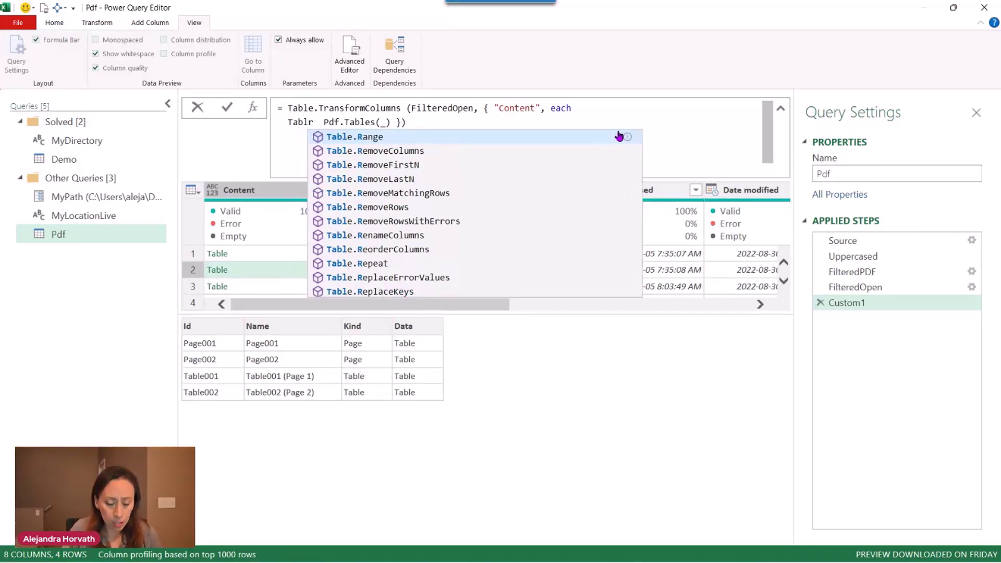
pyautogui.press('Left')
pyautogui.write('s')
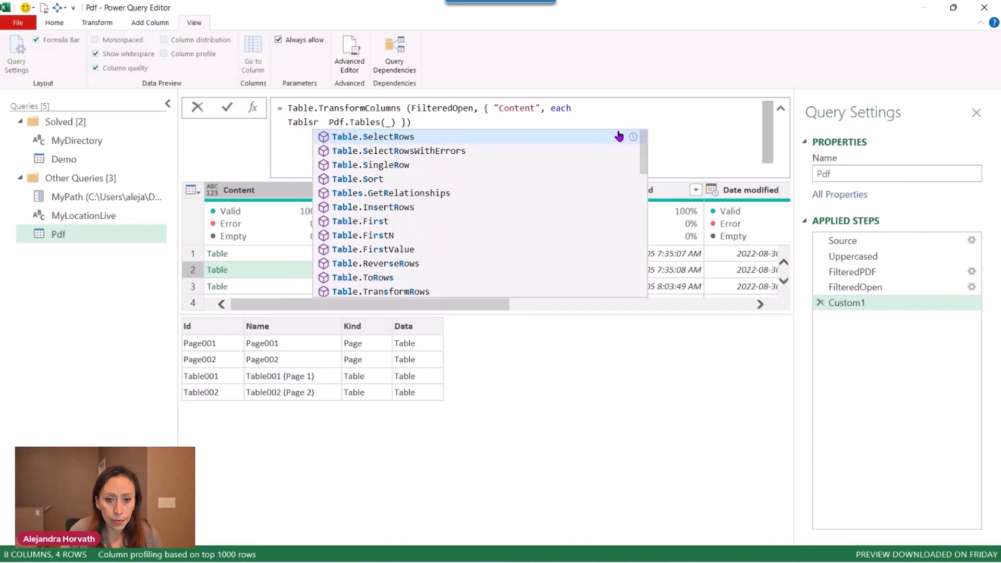
pyautogui.click(619, 136)
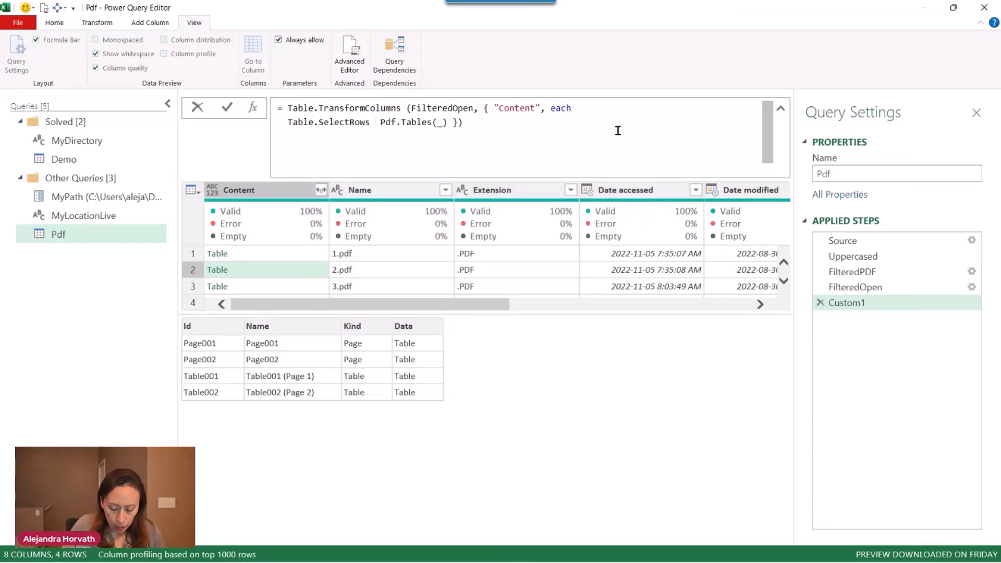
pyautogui.write('(')
pyautogui.press('Delete')
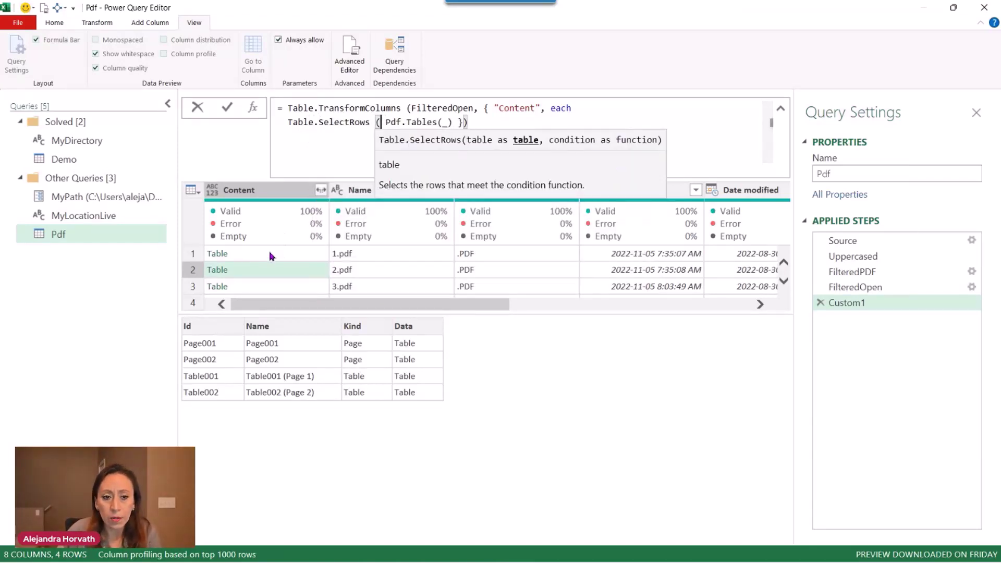
# - Set Pdf.Tables(_) as the table argument with the closing brackets on their own line
pyautogui.moveTo(387, 121); pyautogui.dragTo(457, 123)
pyautogui.click(457, 123)
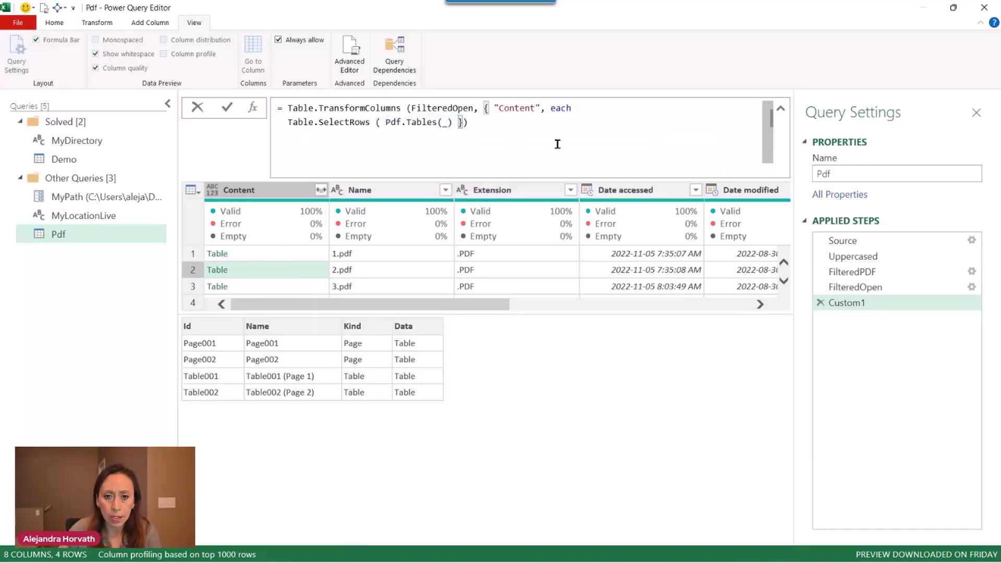
pyautogui.hotkey('shift', 'Return')
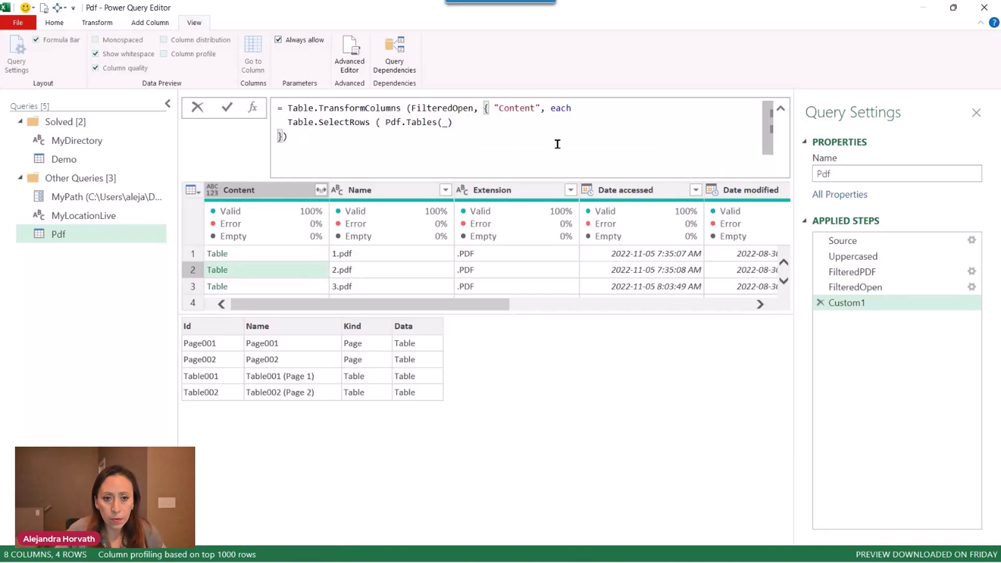
pyautogui.hotkey('shift', 'Return')
pyautogui.press('Up')
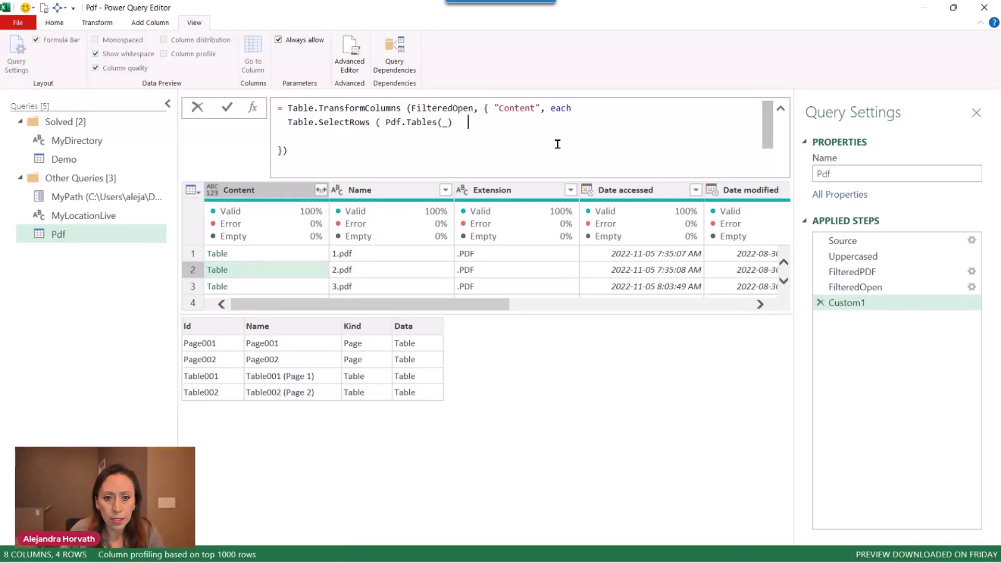
pyautogui.press('BackSpace')
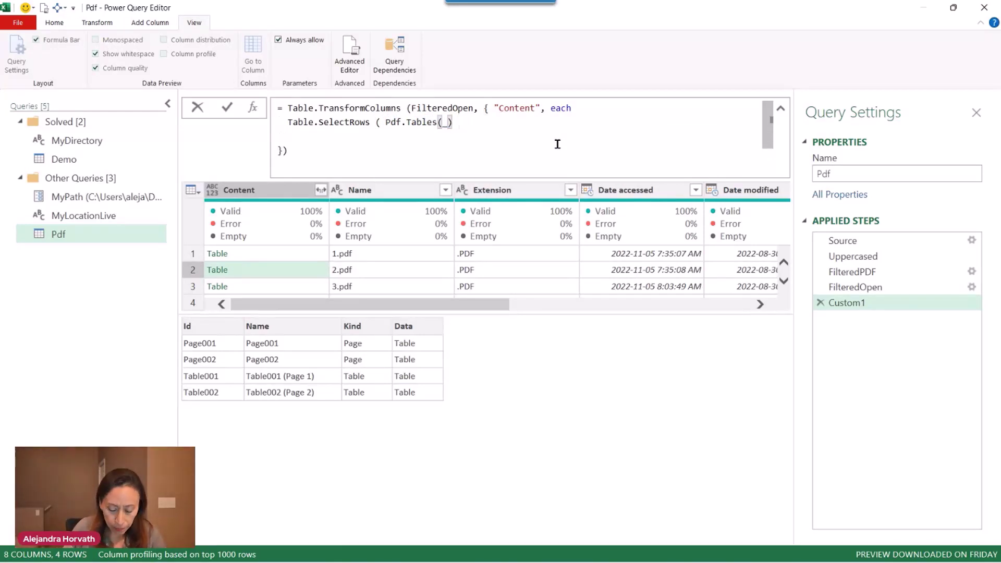
# - Add the condition each [Kind] = "Table" and close the Table.SelectRows parenthesis
pyautogui.write(', ')
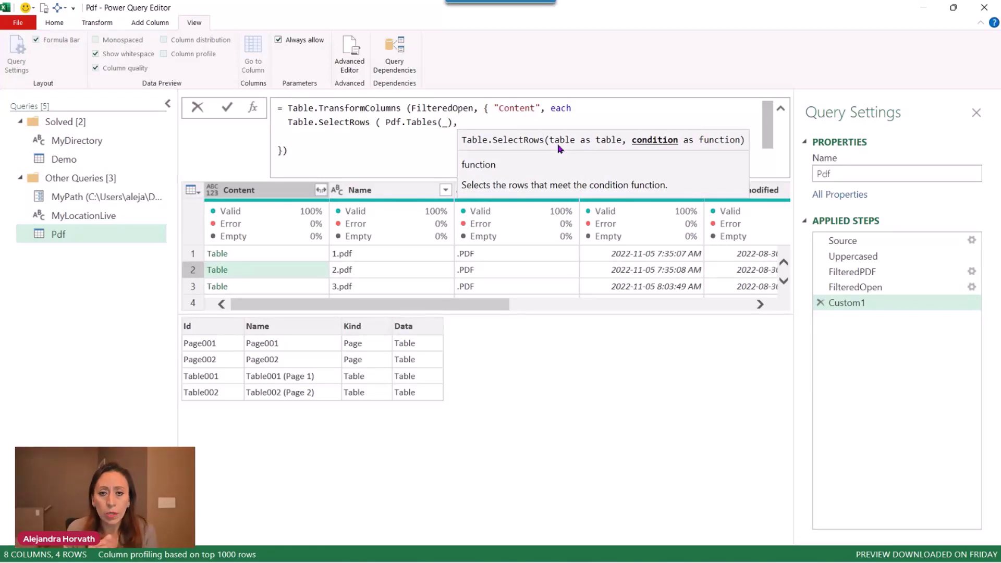
pyautogui.write('each')
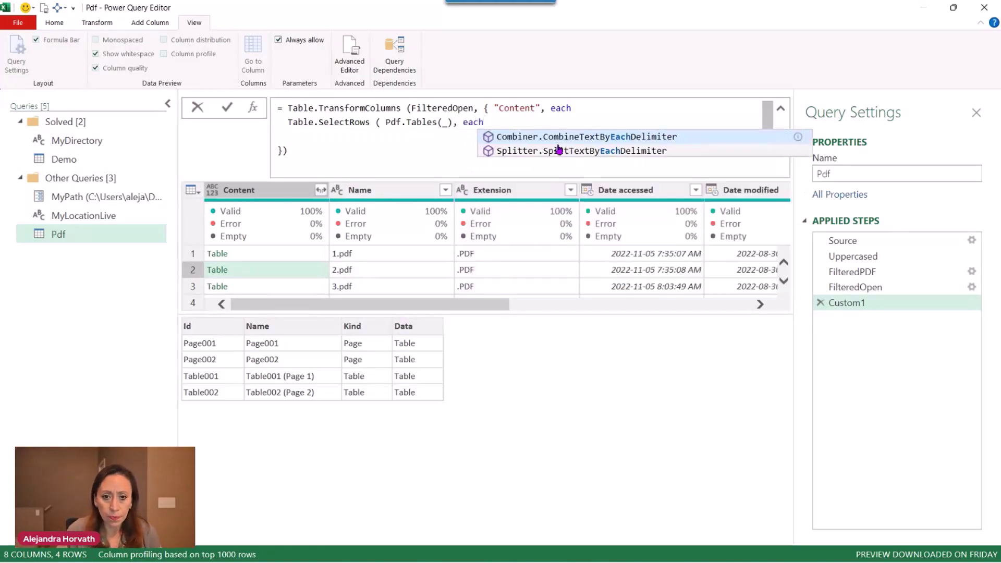
pyautogui.press('Escape')
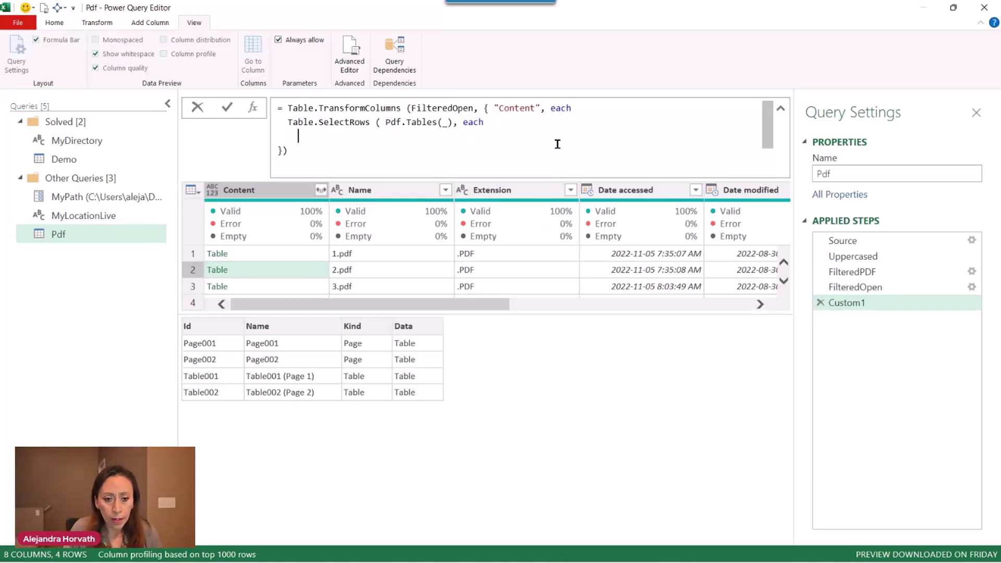
pyautogui.write('[')
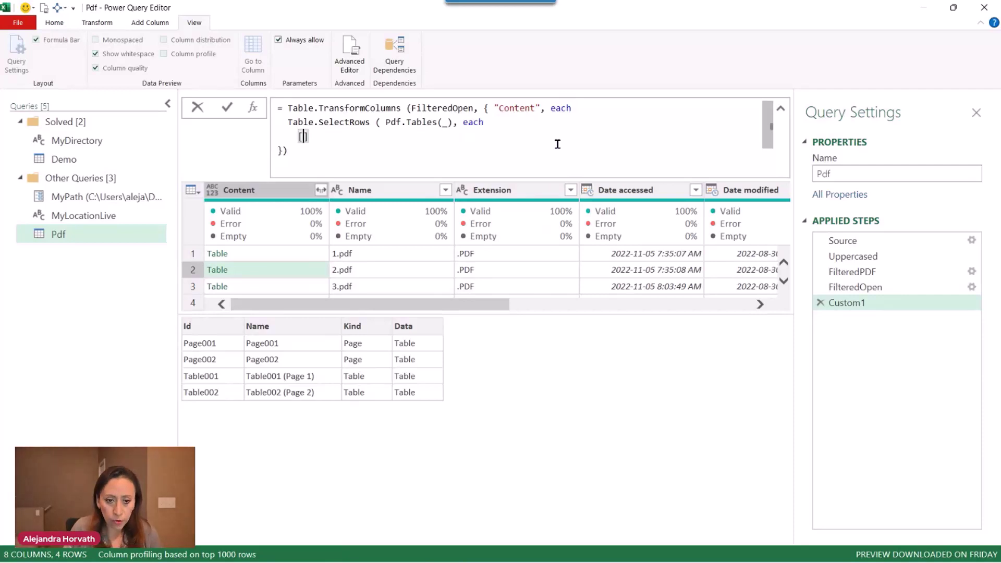
pyautogui.write('Kind')
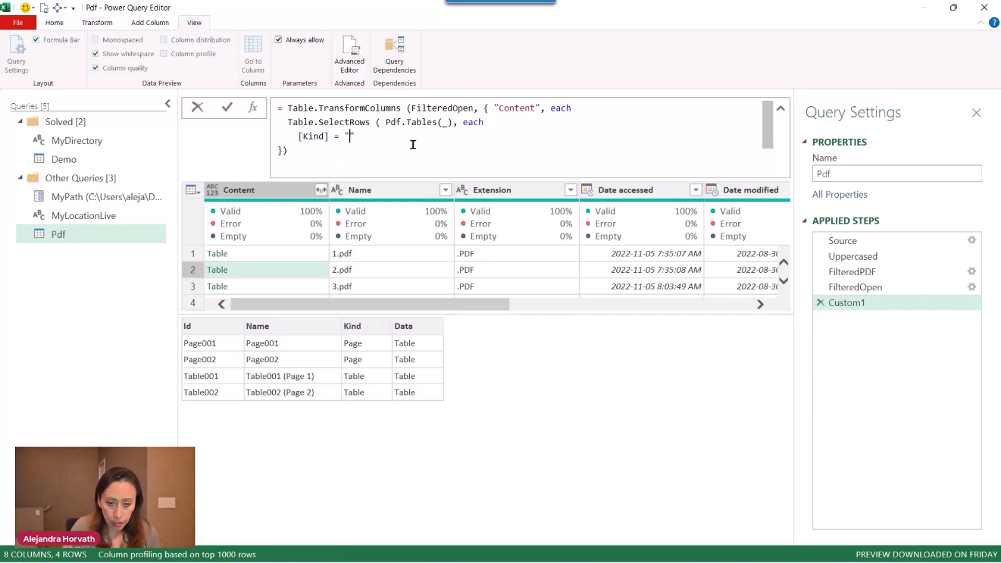
pyautogui.write(' Ta')
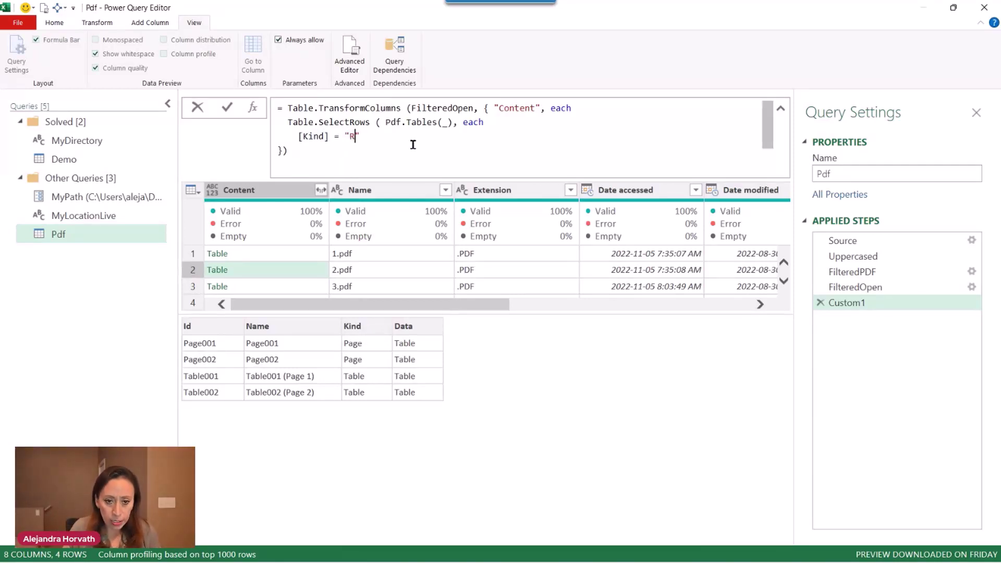
pyautogui.press('BackSpace')
pyautogui.press('BackSpace')
pyautogui.write('Table')
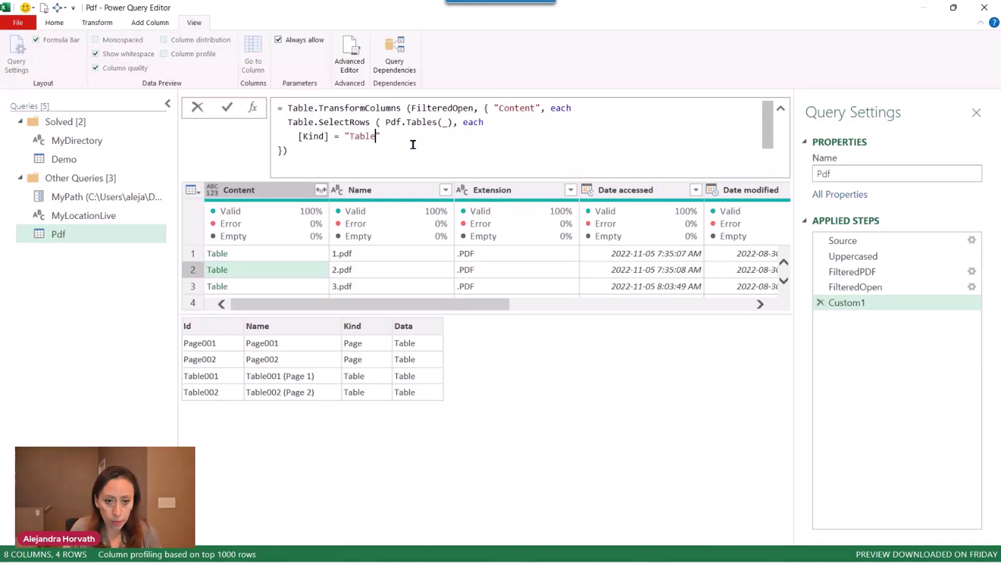
pyautogui.click(300, 136)
pyautogui.moveTo(299, 136); pyautogui.dragTo(332, 136)
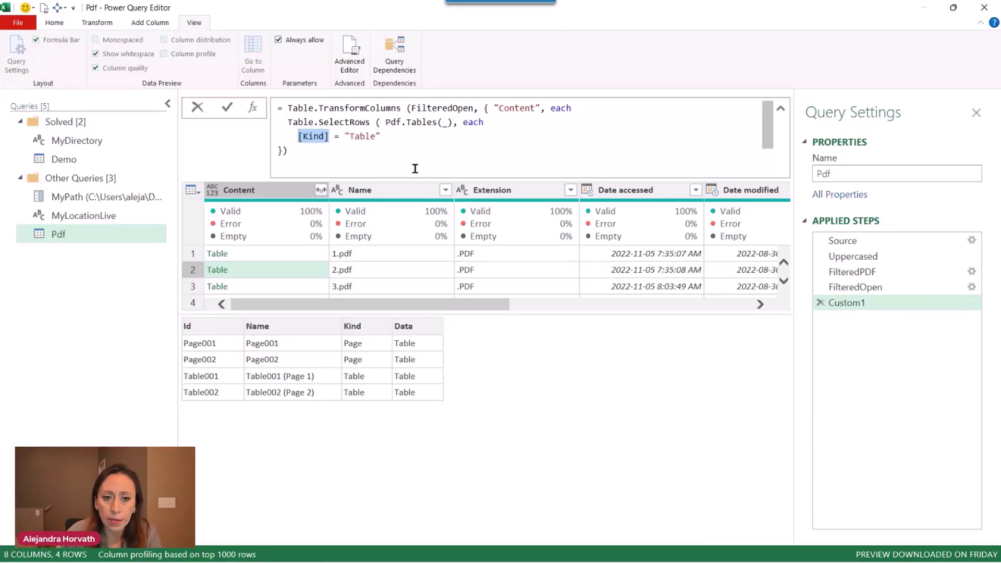
pyautogui.click(413, 141)
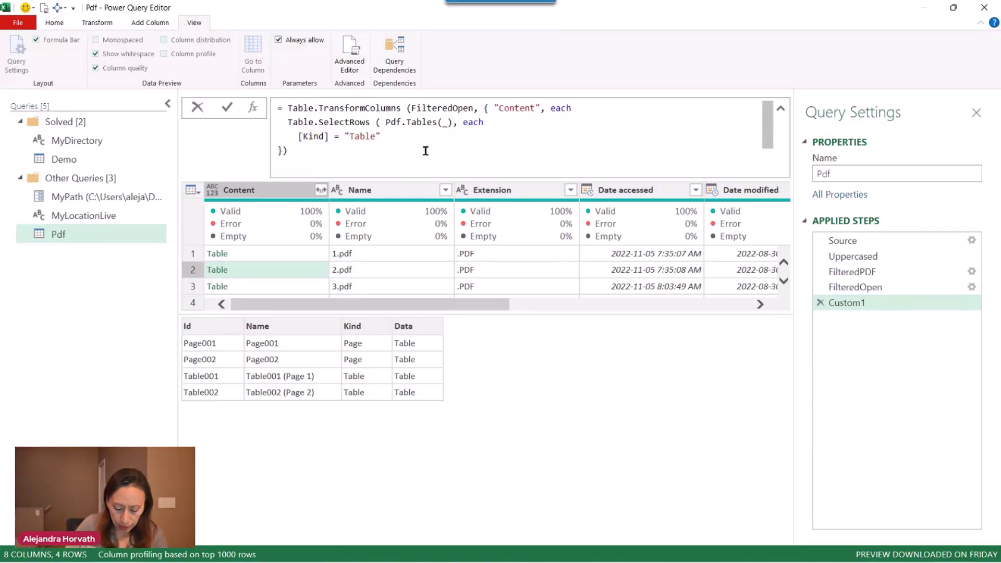
pyautogui.write(')')
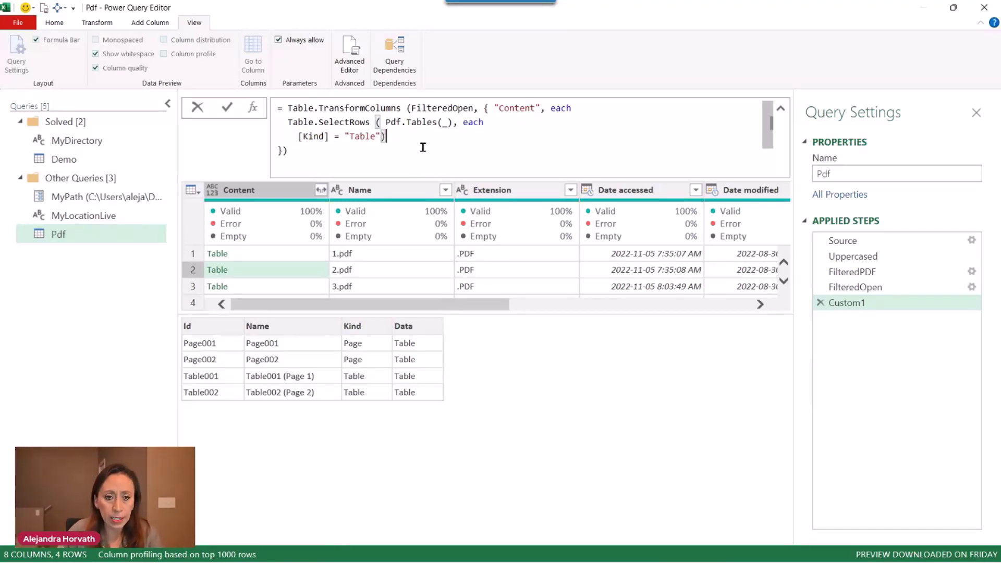
pyautogui.click(423, 147)
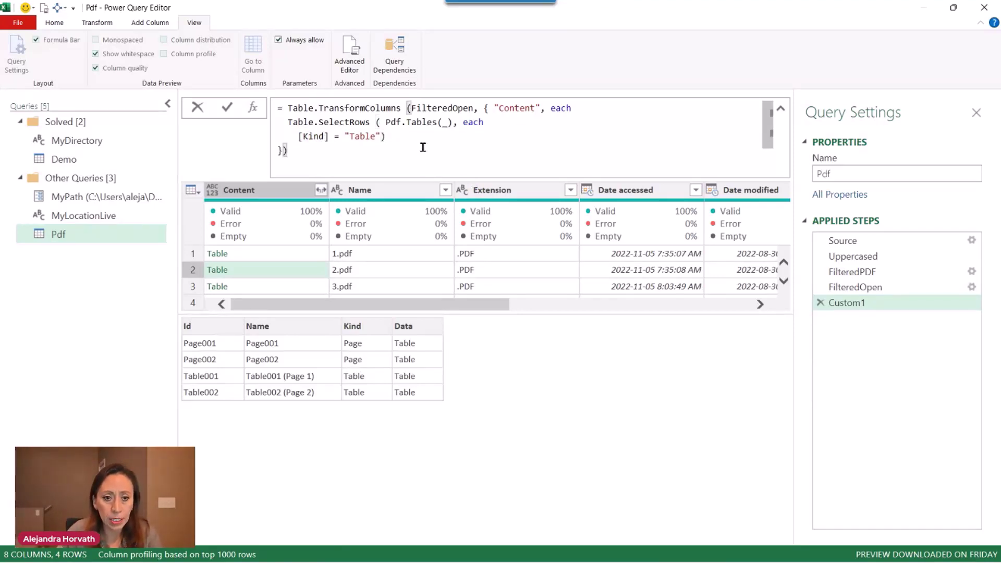
pyautogui.click(318, 256)
pyautogui.click(319, 271)
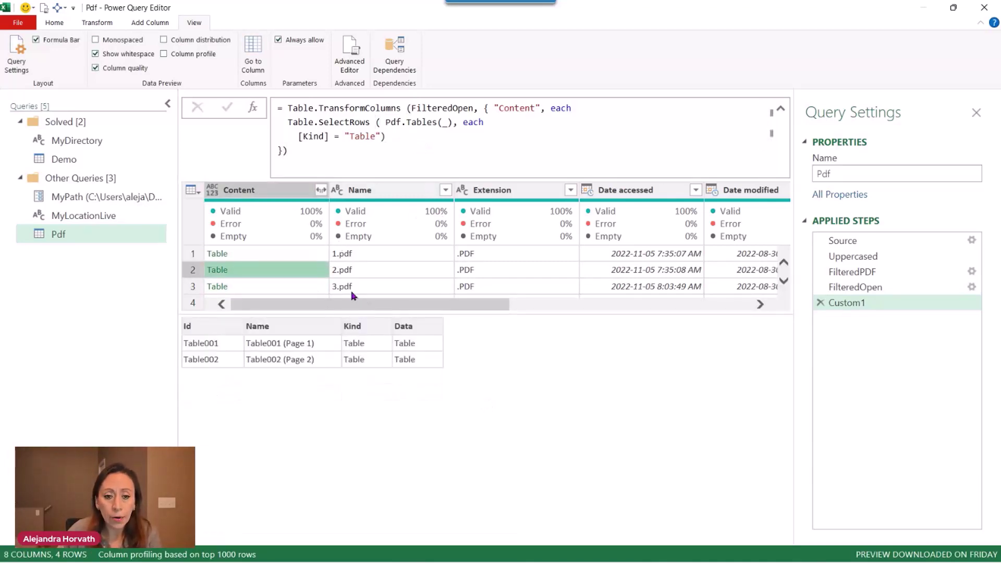
pyautogui.click(302, 256)
pyautogui.click(306, 270)
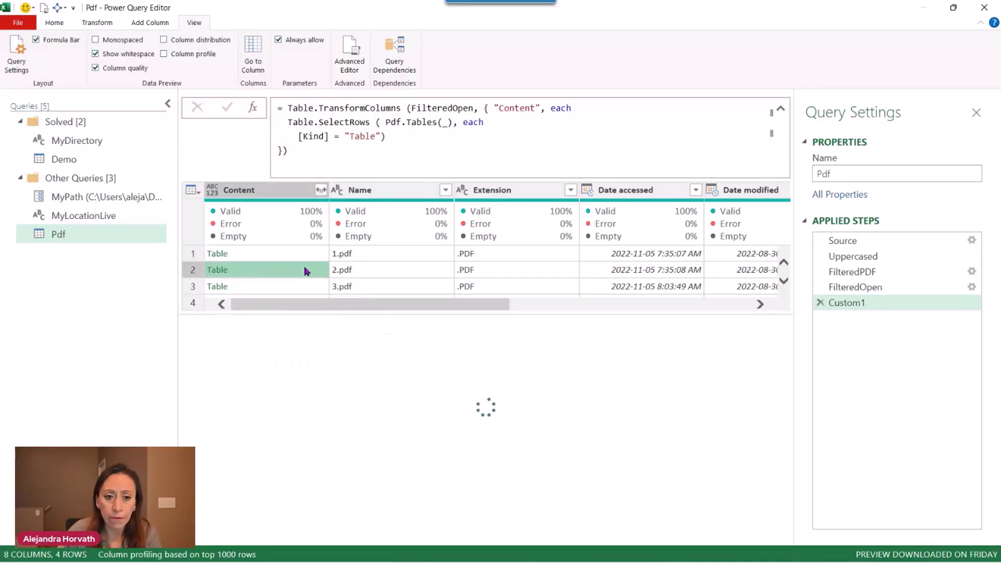
pyautogui.click(323, 286)
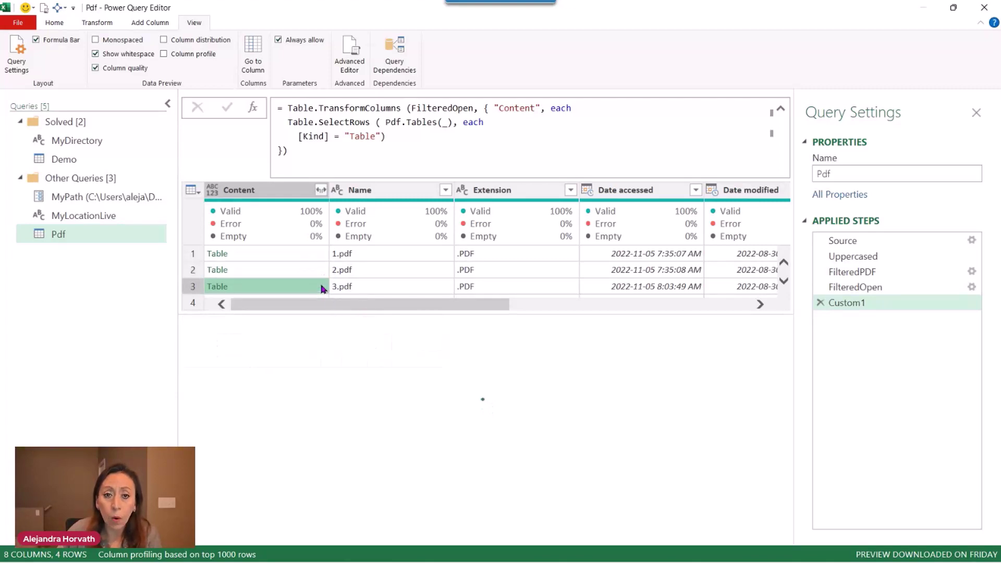
pyautogui.scroll(-1, 312, 257)
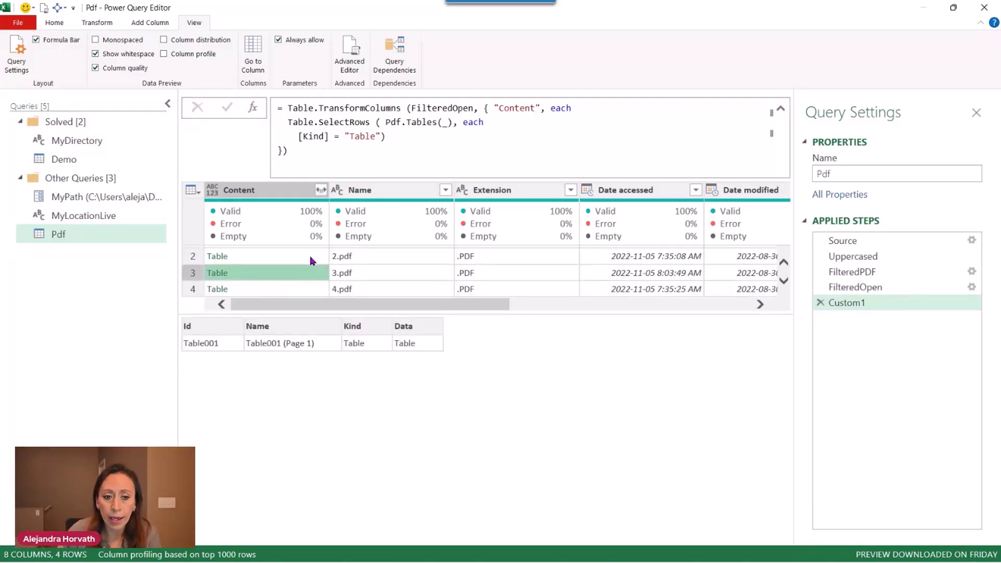
pyautogui.click(310, 288)
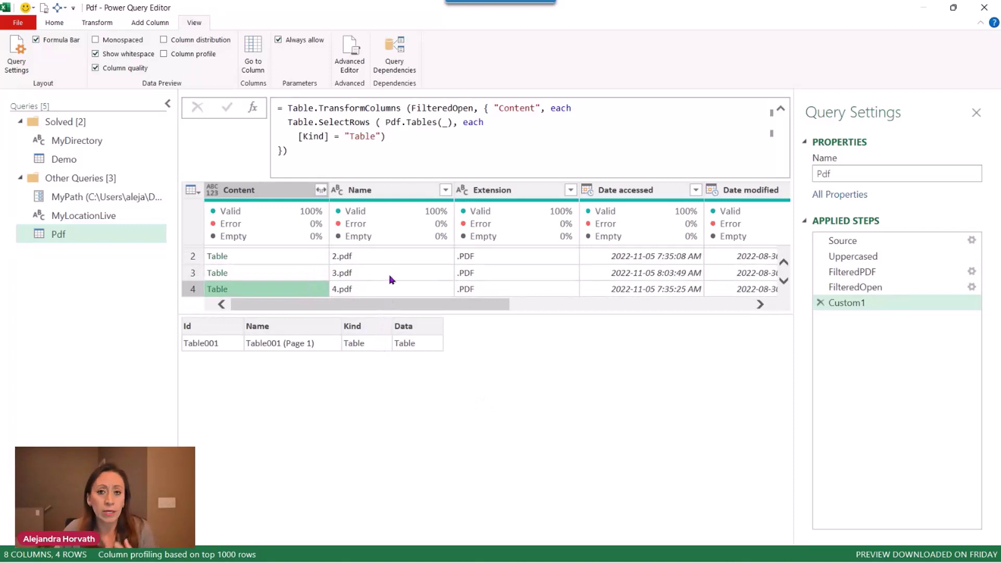
pyautogui.scroll(1, 389, 287)
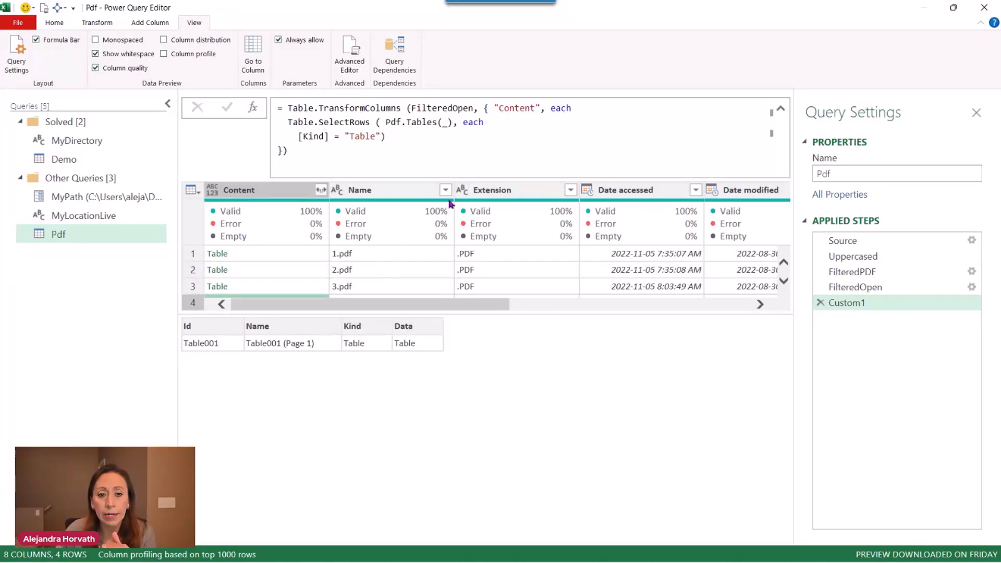
pyautogui.click(321, 253)
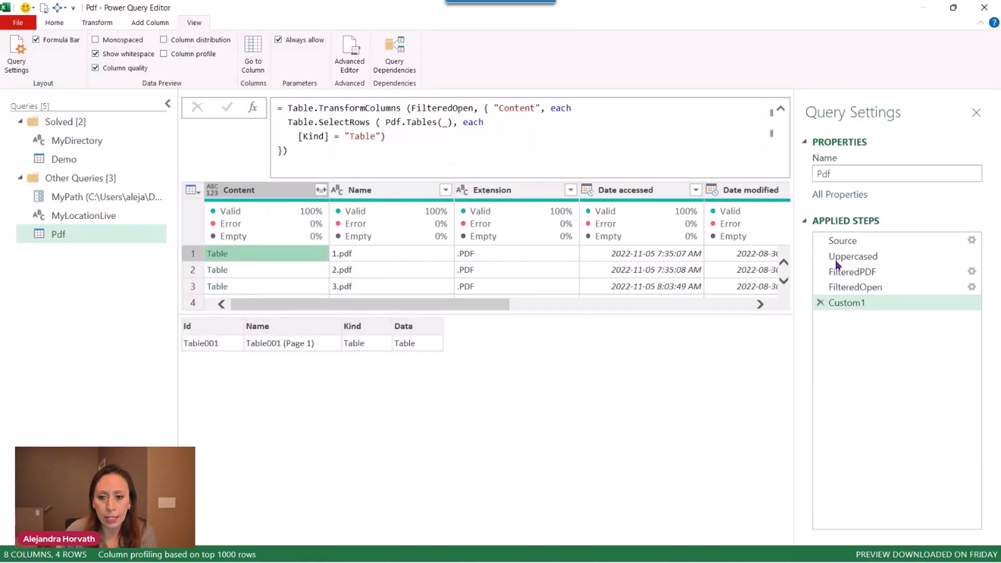
# - Cancel the first Content expansion attempt and preview the first file's nested table again
pyautogui.click(321, 191)
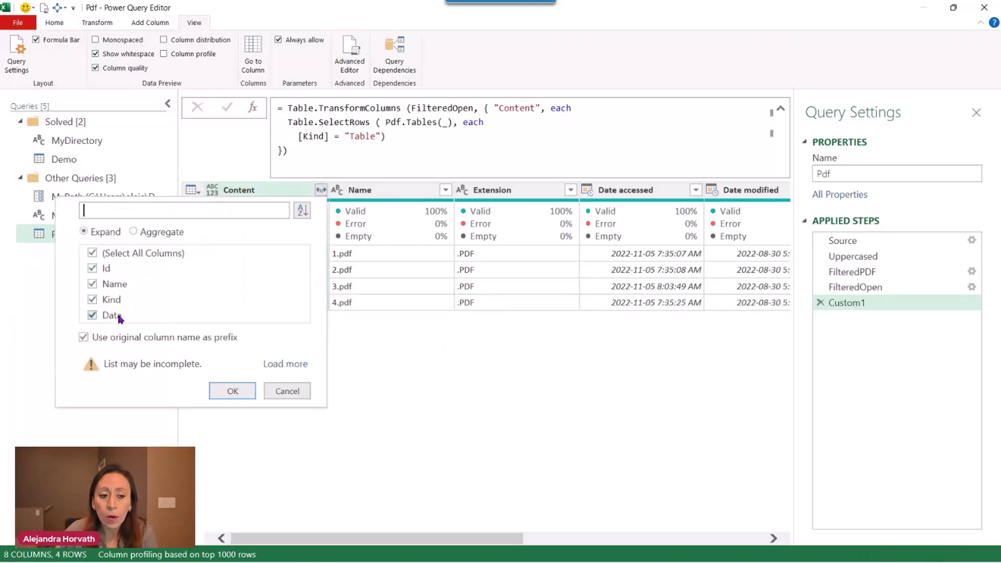
pyautogui.click(295, 391)
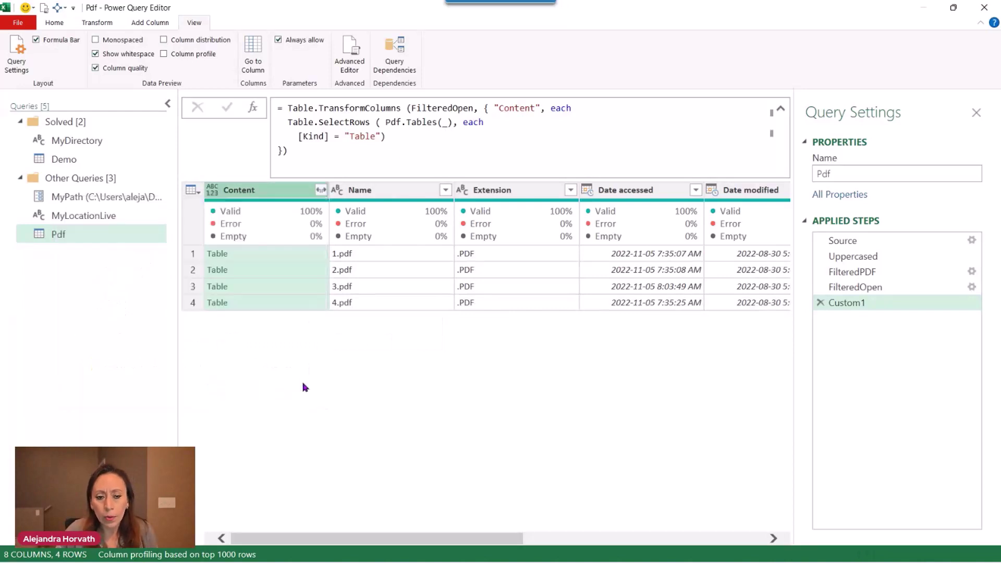
pyautogui.click(309, 252)
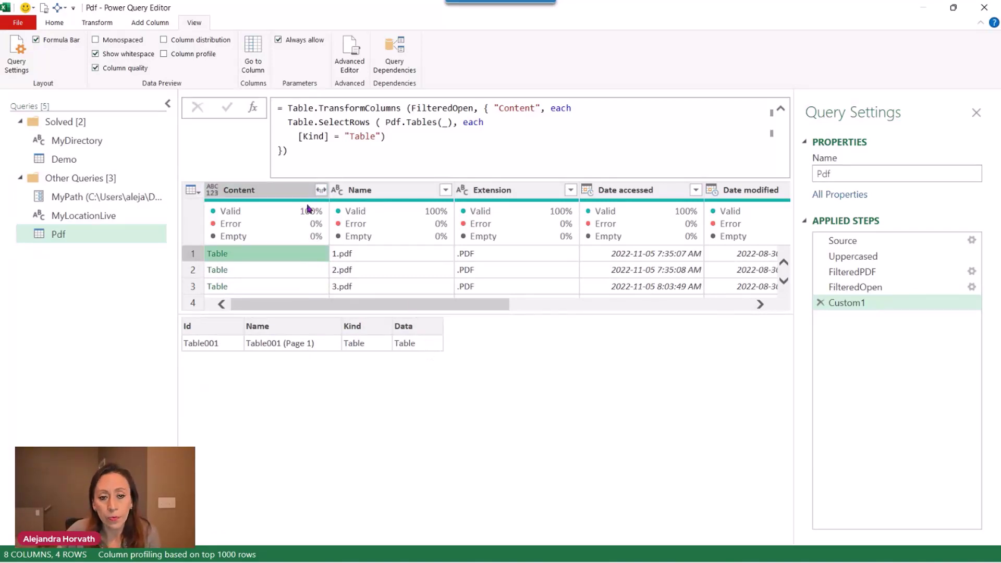
pyautogui.click(326, 194)
# - Expand Content to only the Data field, without the original column name prefix
pyautogui.click(324, 192)
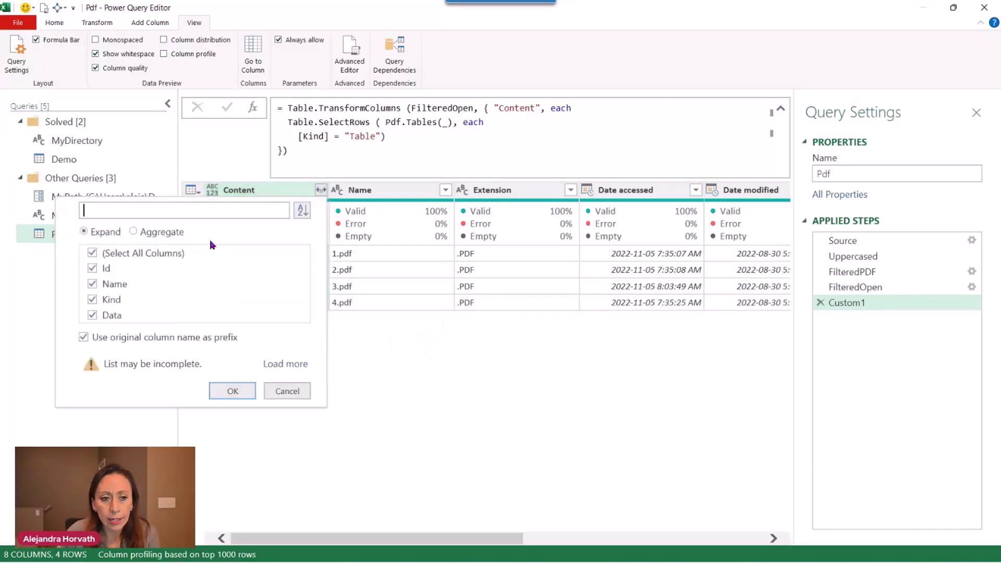
pyautogui.click(84, 337)
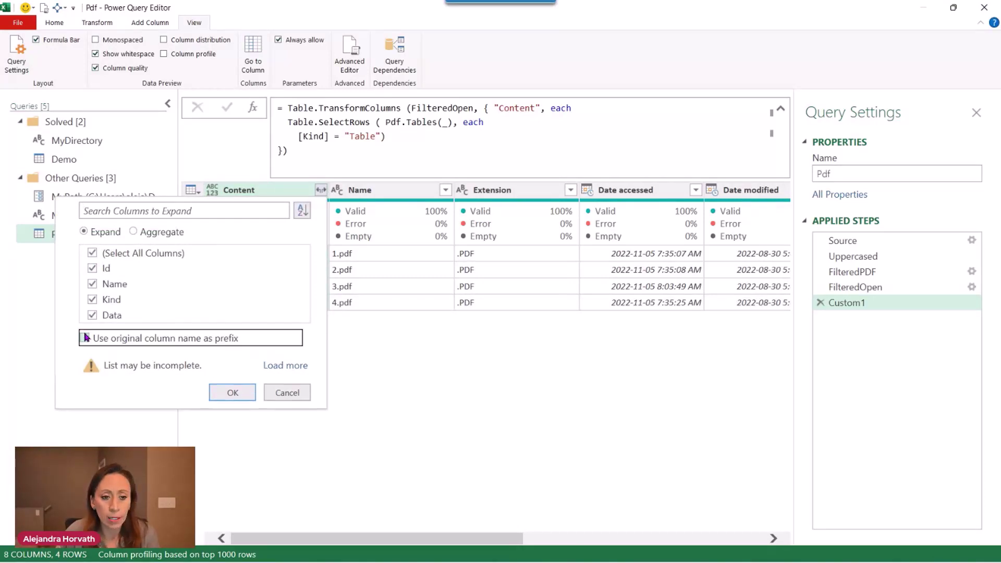
pyautogui.click(93, 254)
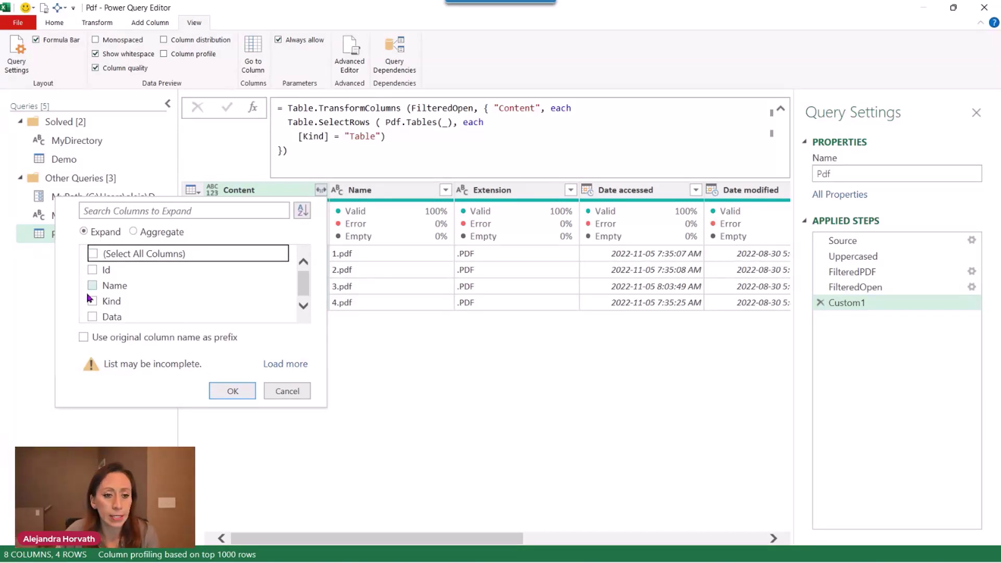
pyautogui.click(94, 317)
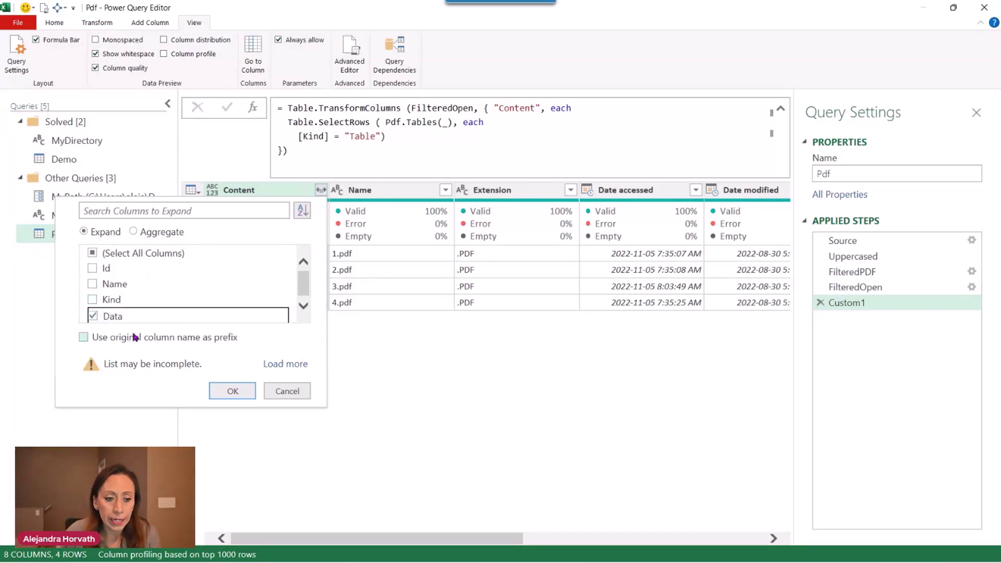
pyautogui.click(246, 391)
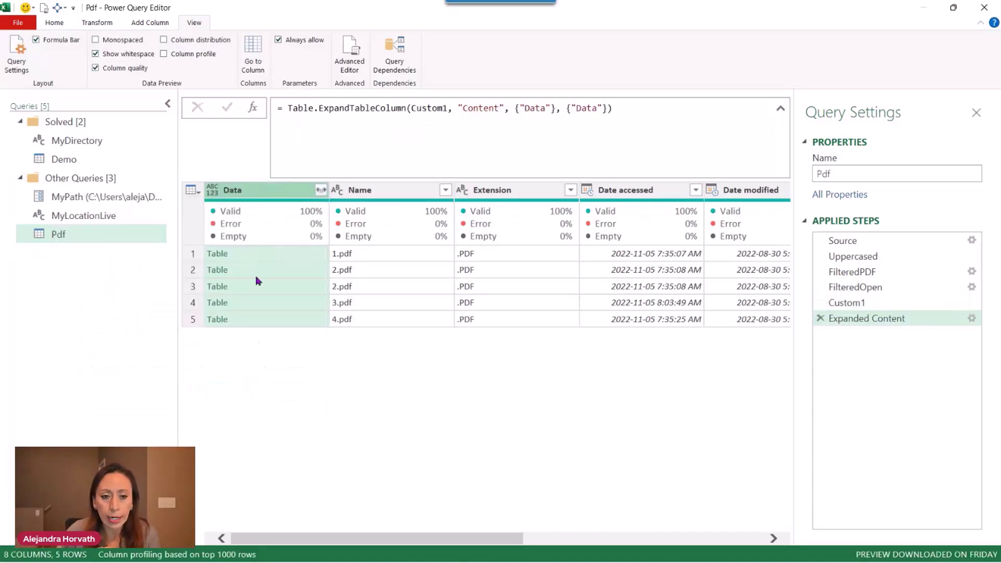
# - Collapse the formula bar and preview the extracted tables in rows 1 to 4
pyautogui.click(296, 258)
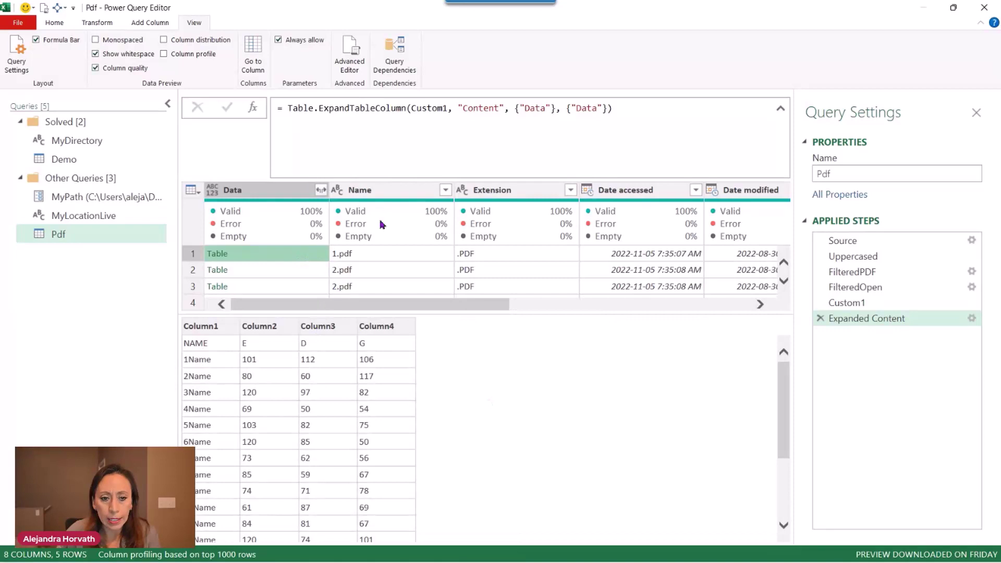
pyautogui.click(781, 109)
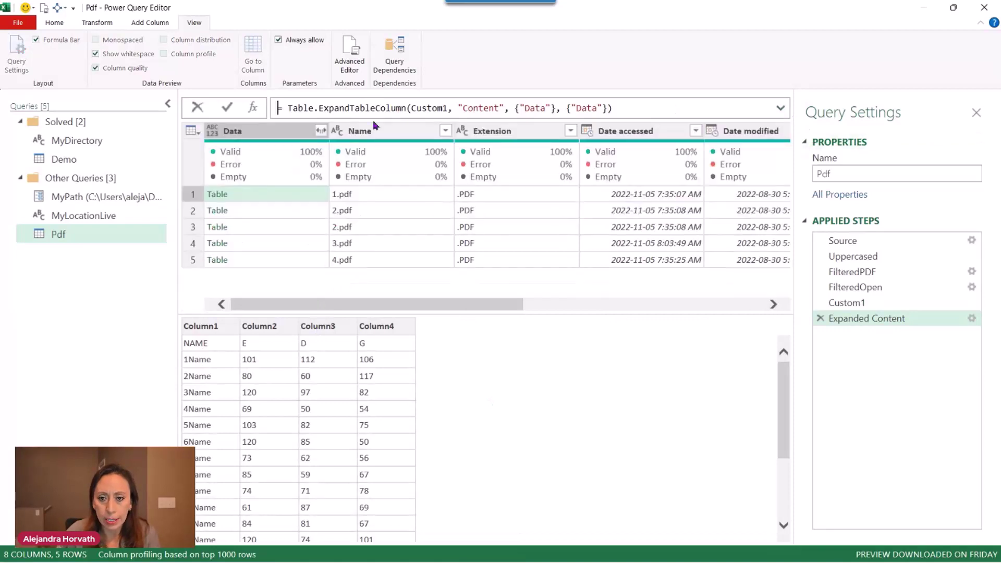
pyautogui.click(319, 211)
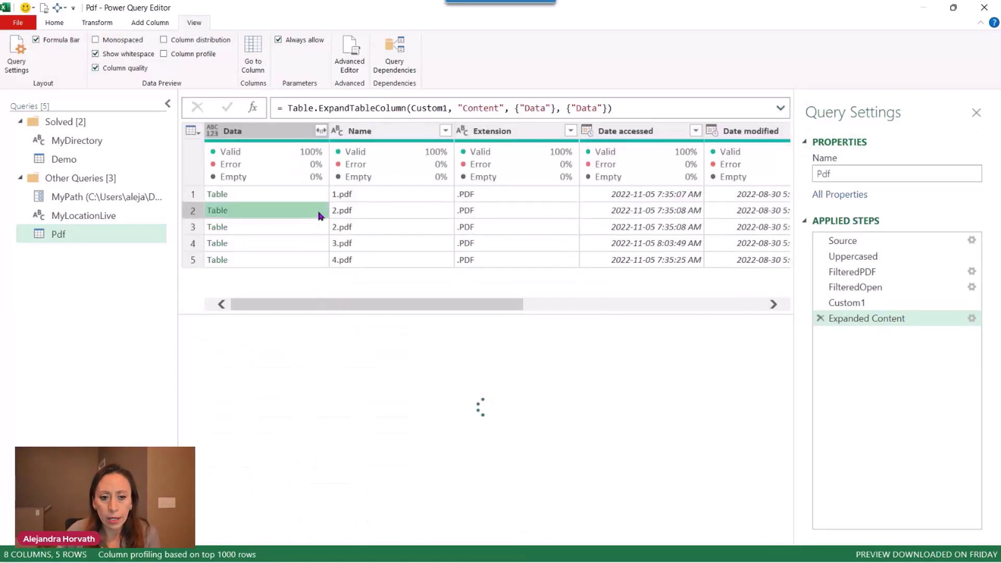
pyautogui.click(322, 227)
pyautogui.click(321, 247)
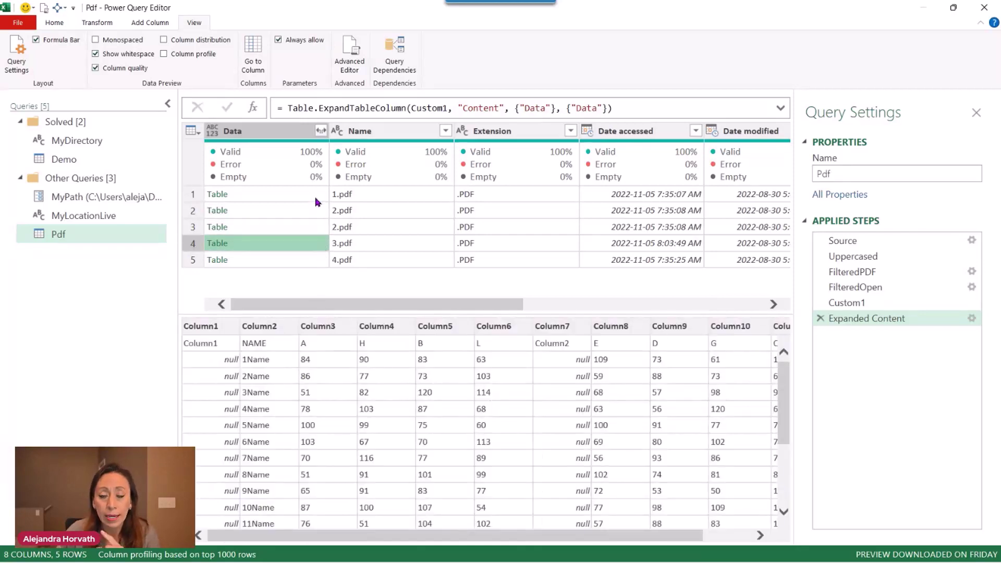
# - Confirm from the Name column that rows 2 and 3 both come from 2.pdf
pyautogui.click(378, 215)
pyautogui.click(376, 228)
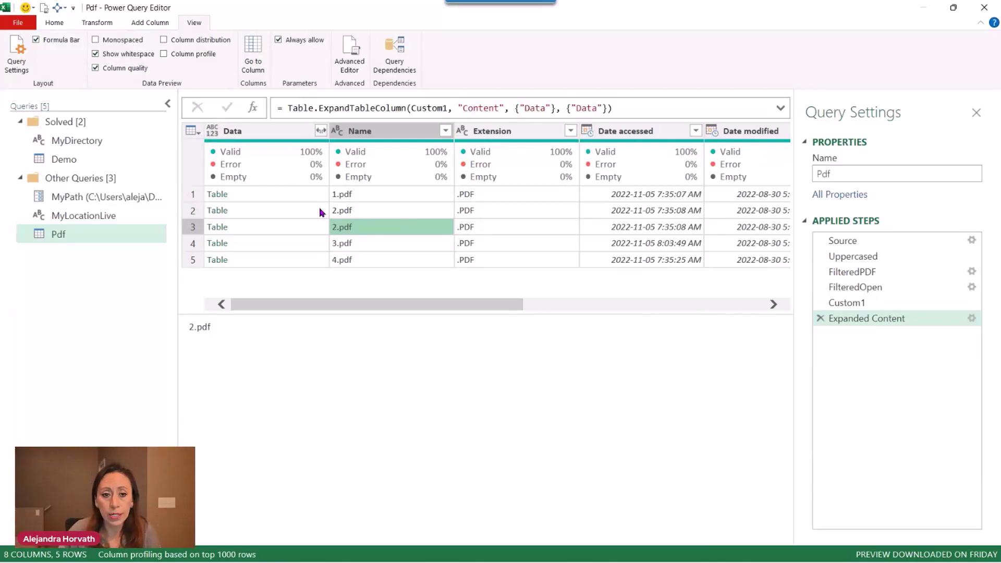
pyautogui.click(374, 215)
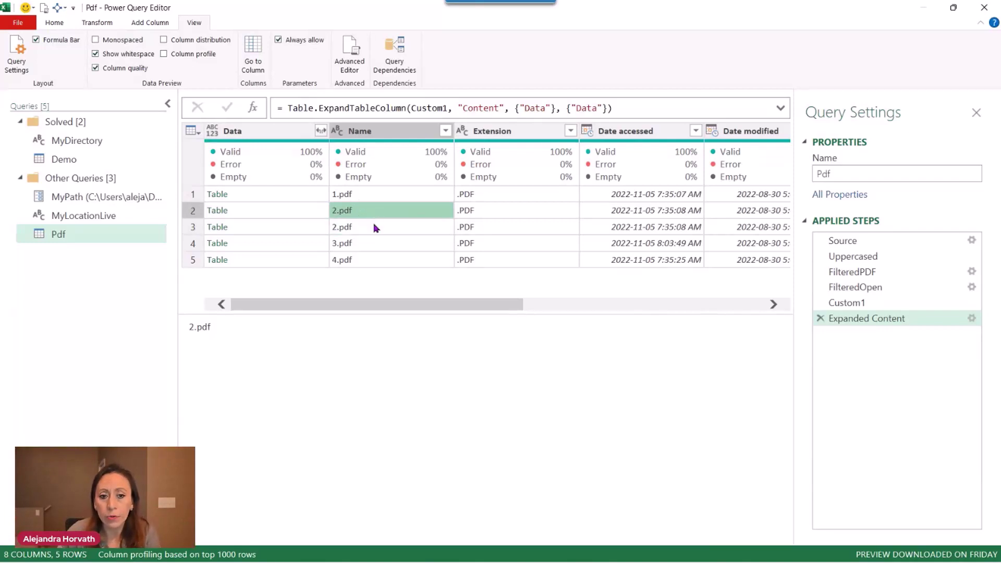
pyautogui.click(374, 228)
pyautogui.click(371, 212)
pyautogui.click(371, 228)
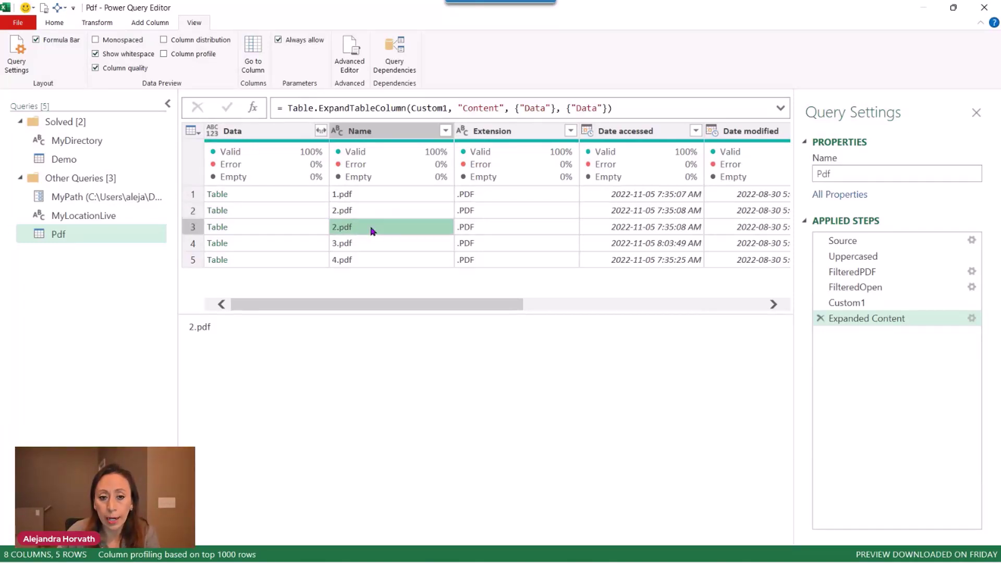
# - Preview the second and third rows' tables, showing 2.pdf's table with columns C, A, O, D, L
pyautogui.click(309, 215)
pyautogui.scroll(-1, 365, 347)
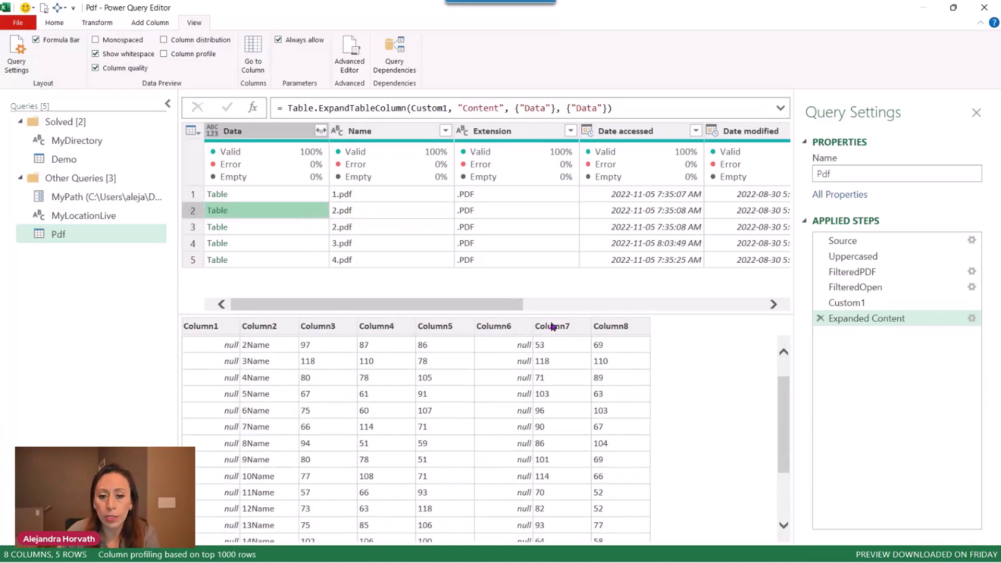
pyautogui.click(260, 225)
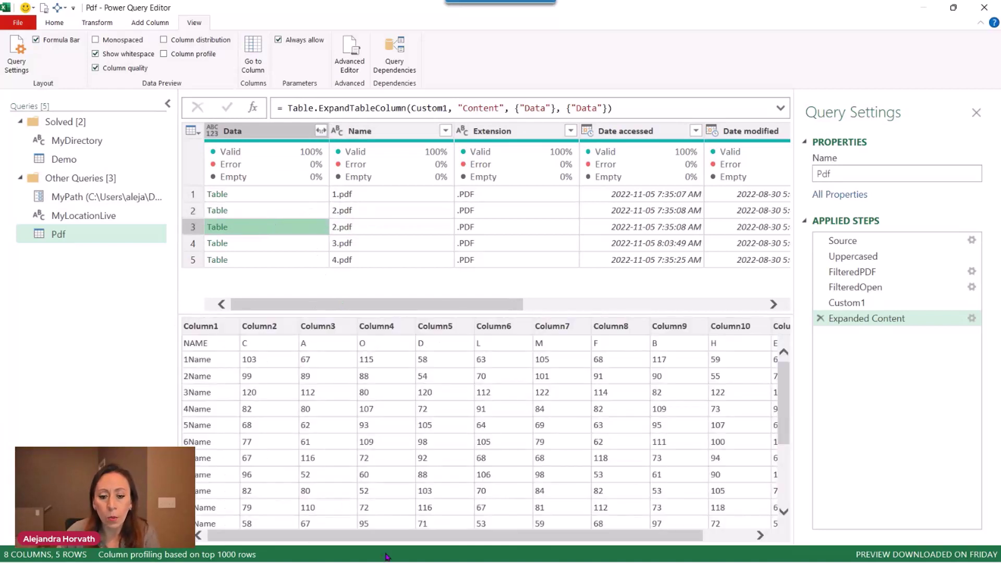
pyautogui.hscroll(2, 394, 543)
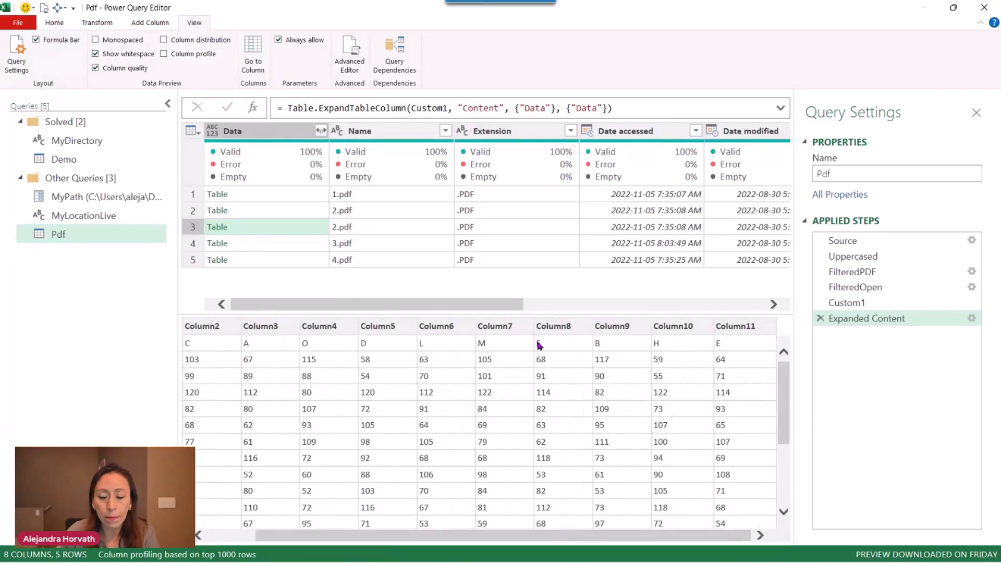
# - Rename the Custom1 step to FilteredTbls
pyautogui.doubleClick(903, 305)
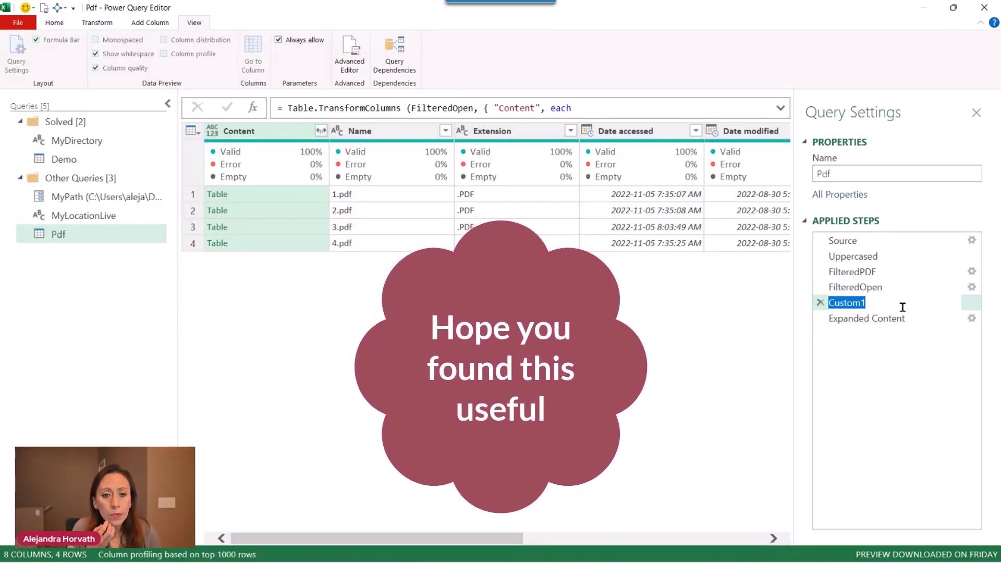
pyautogui.write('E')
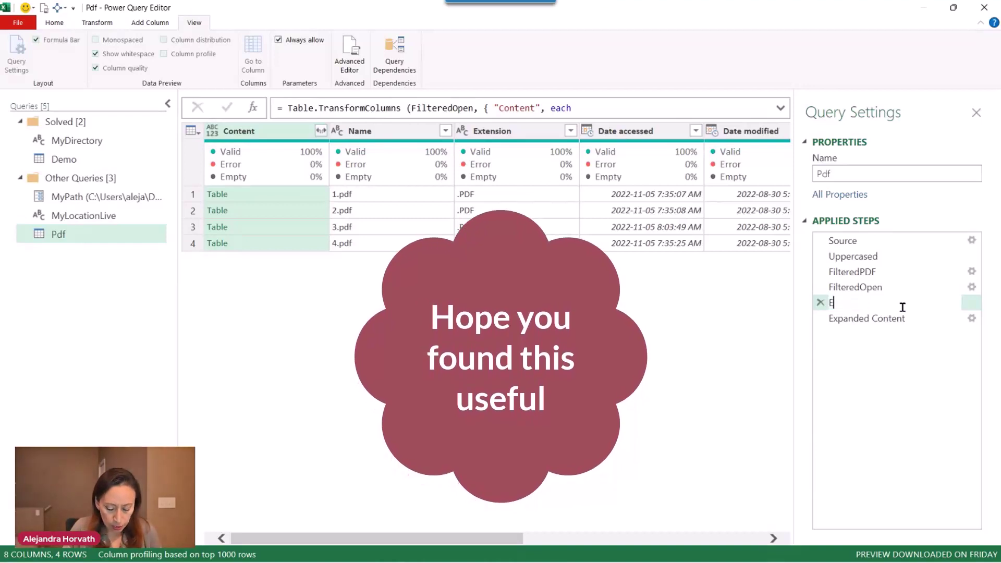
pyautogui.write('xp')
pyautogui.press('BackSpace')
pyautogui.press('BackSpace')
pyautogui.press('BackSpace')
pyautogui.write('Filte')
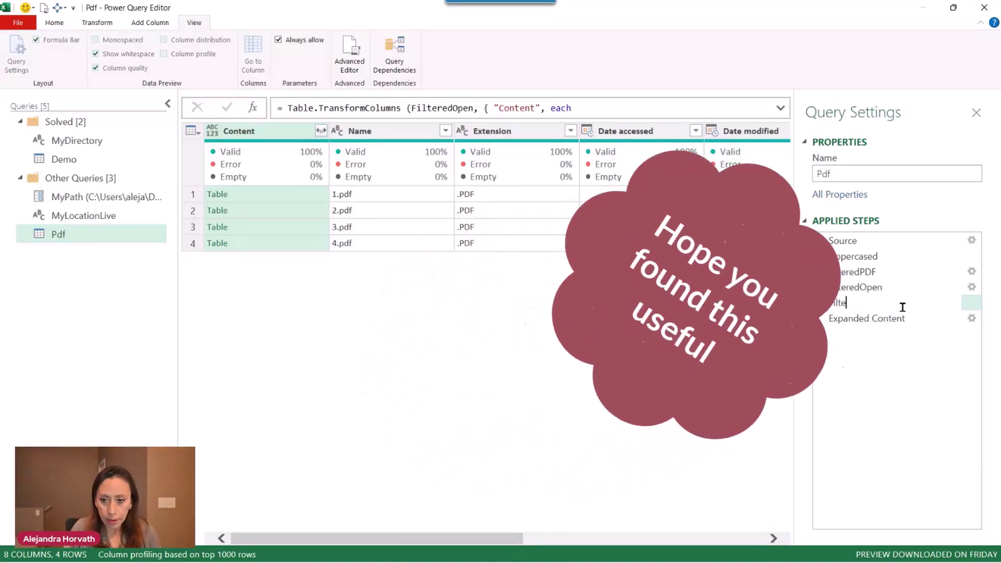
pyautogui.write('redTbls')
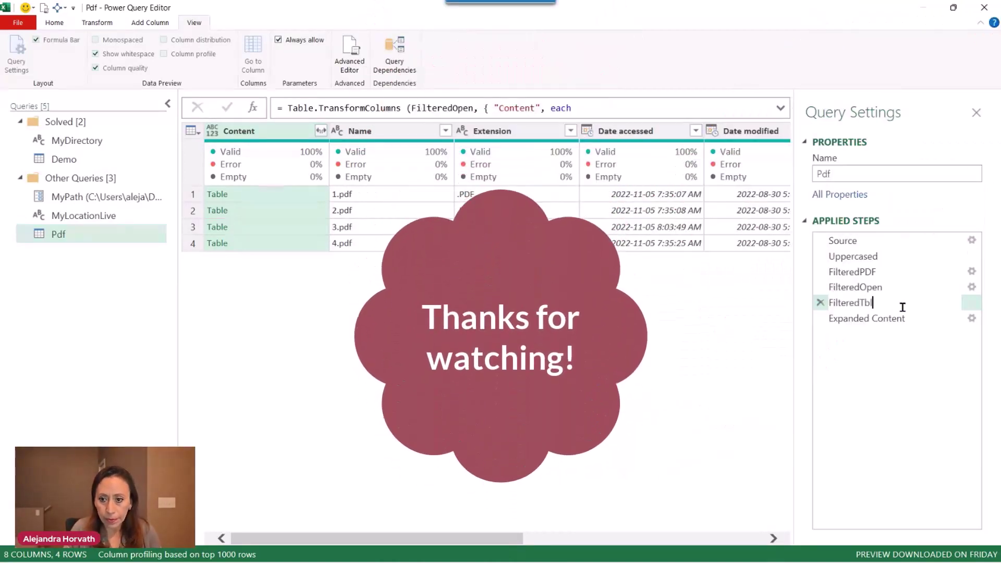
pyautogui.click(908, 403)
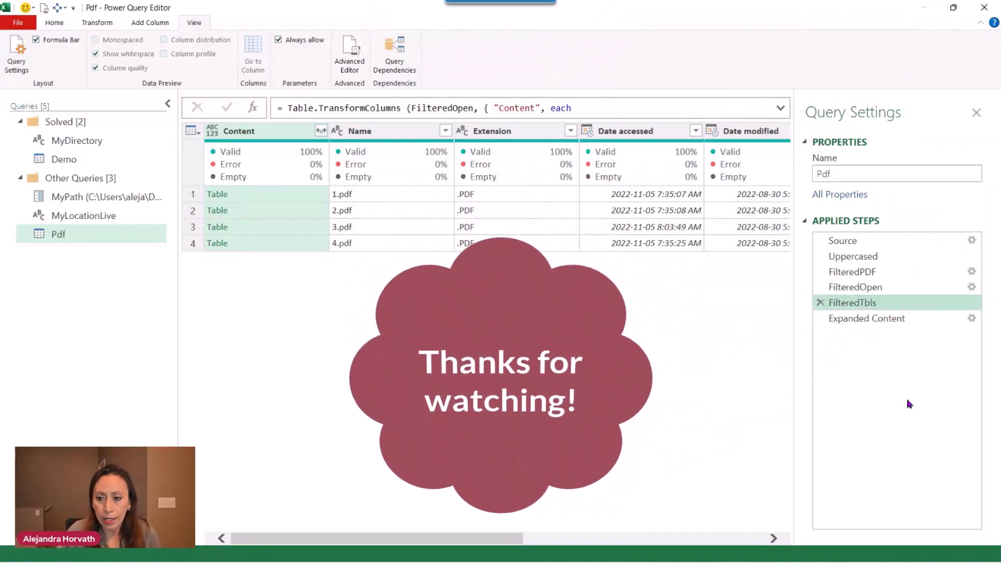
# - Rename the Expanded Content step to ExpandedData
pyautogui.click(935, 318)
pyautogui.click(929, 322)
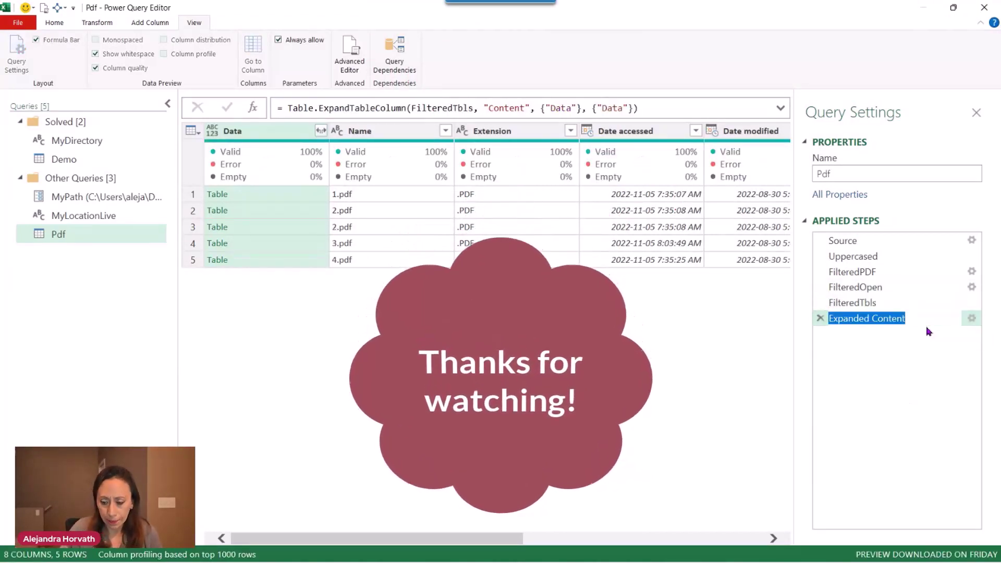
pyautogui.press('End')
pyautogui.press('BackSpace')
pyautogui.press('BackSpace')
pyautogui.press('BackSpace')
pyautogui.press('BackSpace')
pyautogui.press('BackSpace')
pyautogui.press('BackSpace')
pyautogui.press('BackSpace')
pyautogui.press('BackSpace')
pyautogui.write('Dat')
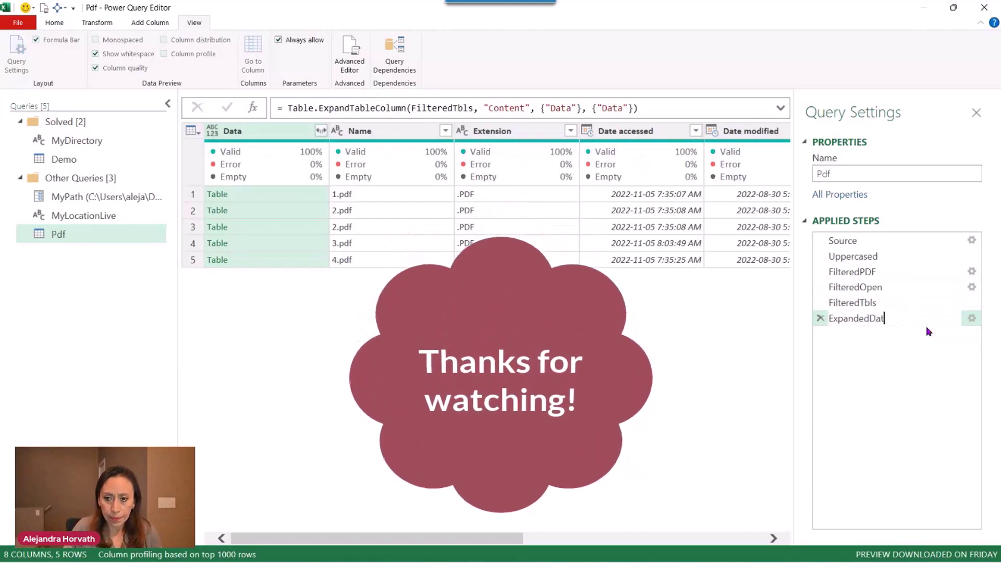